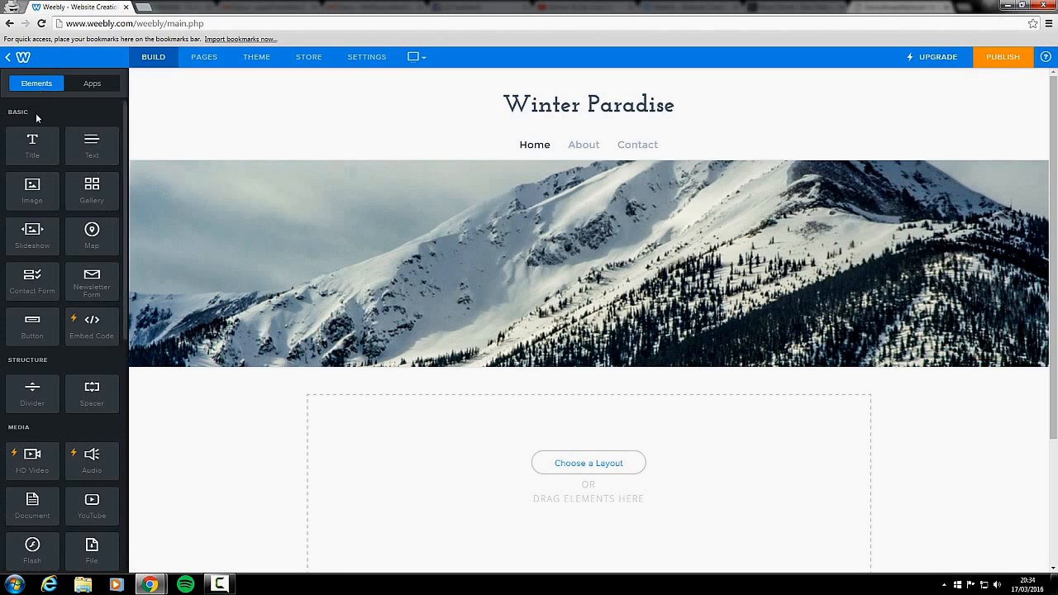
Add a Title element to the empty content area below the header image and enter "TITLE 1" as its text
{"action": "scroll", "coordinate": [25, 136], "scroll_direction": "down", "scroll_amount": 2}
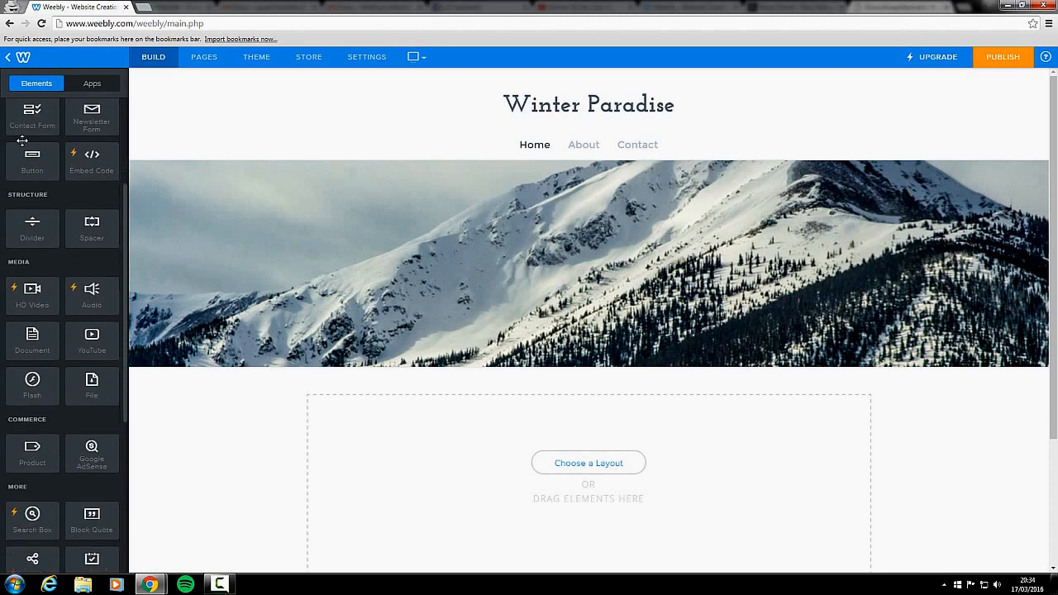
{"action": "scroll", "coordinate": [23, 141], "scroll_direction": "down", "scroll_amount": 2}
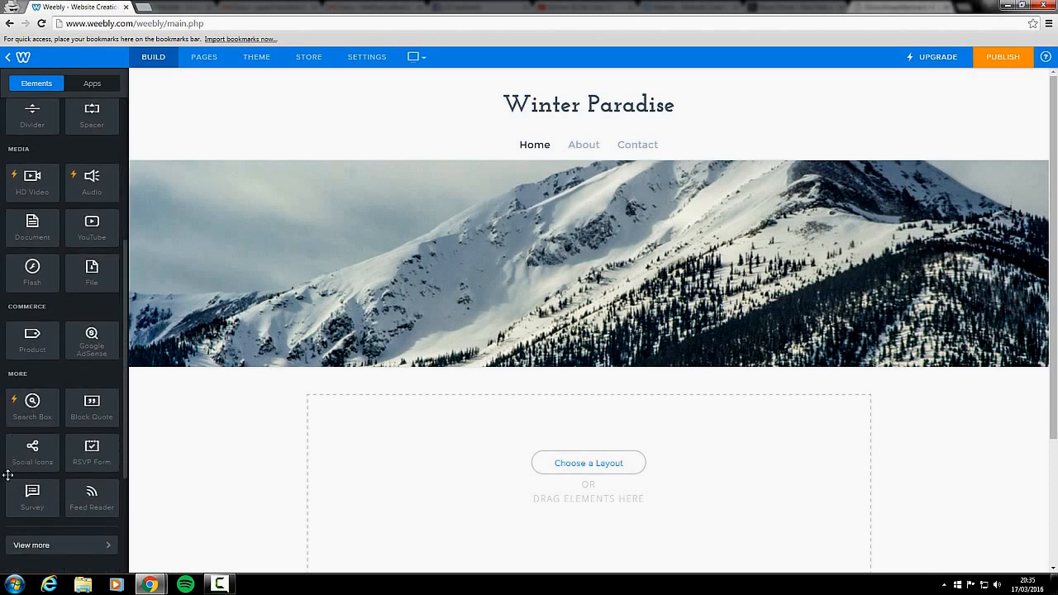
{"action": "scroll", "coordinate": [101, 481], "scroll_direction": "up", "scroll_amount": 4}
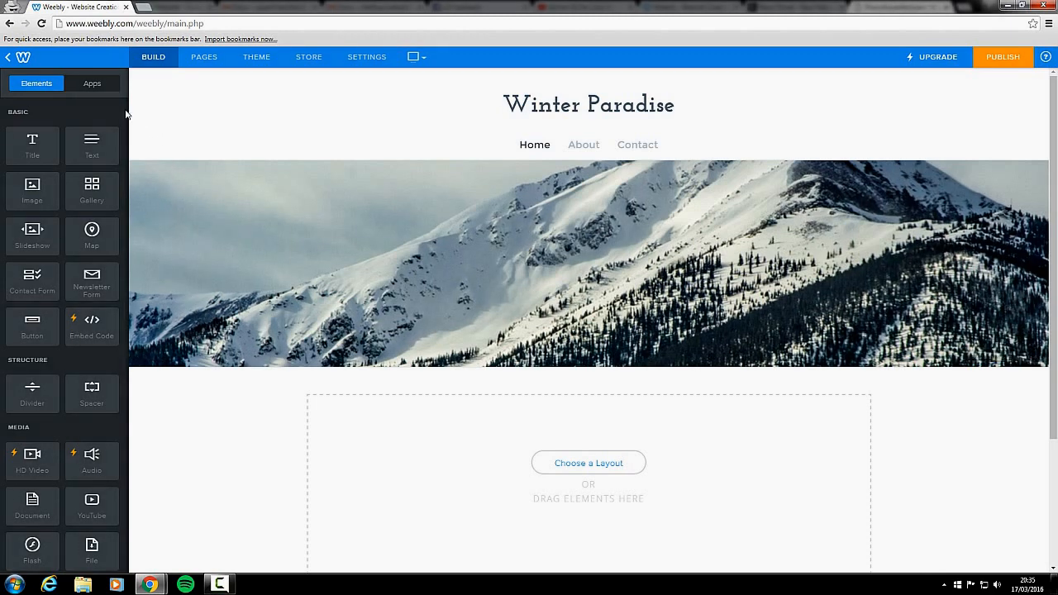
{"action": "left_click_drag", "start_coordinate": [32, 143], "coordinate": [353, 436]}
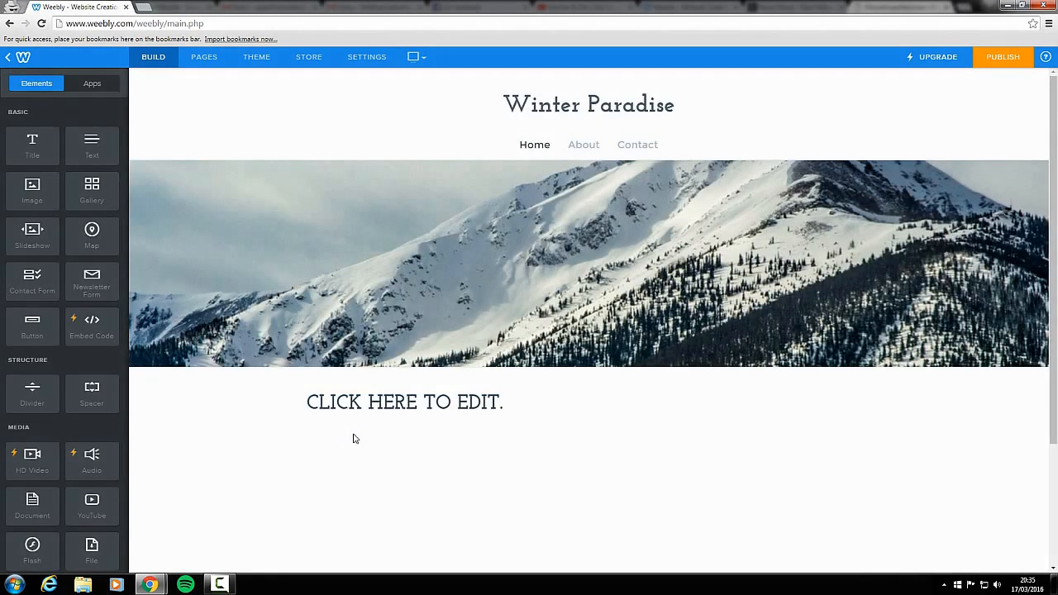
{"action": "scroll", "coordinate": [357, 405], "scroll_direction": "down", "scroll_amount": 1}
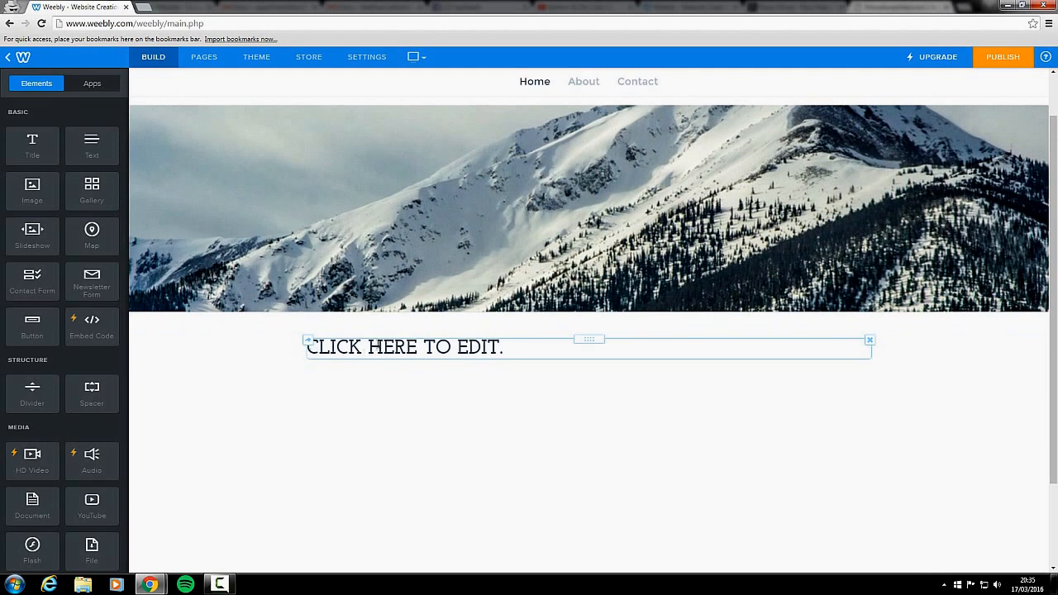
{"action": "scroll", "coordinate": [319, 265], "scroll_direction": "down", "scroll_amount": 2}
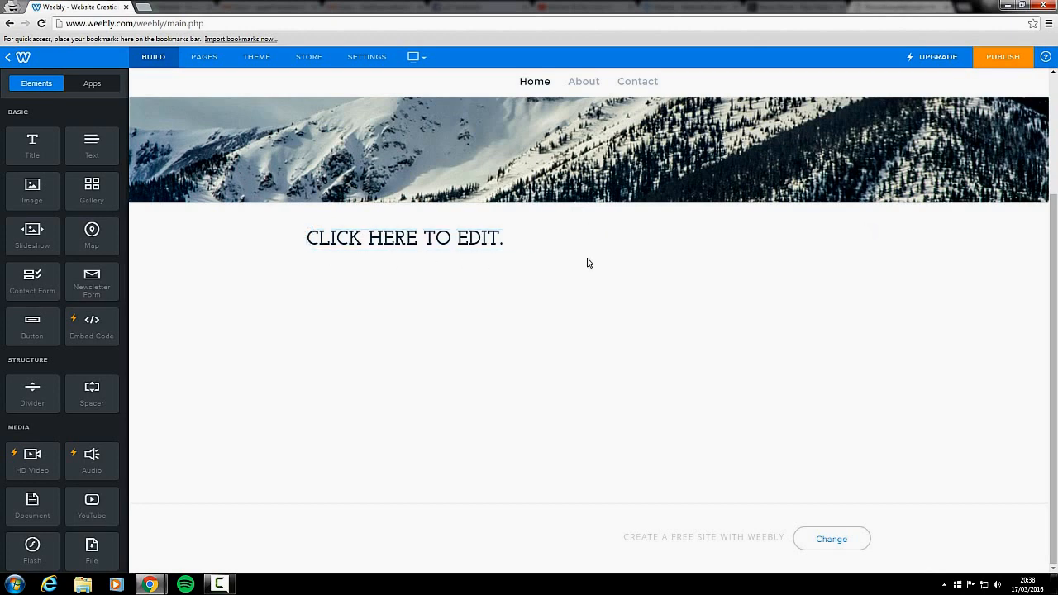
{"action": "left_click", "coordinate": [444, 236]}
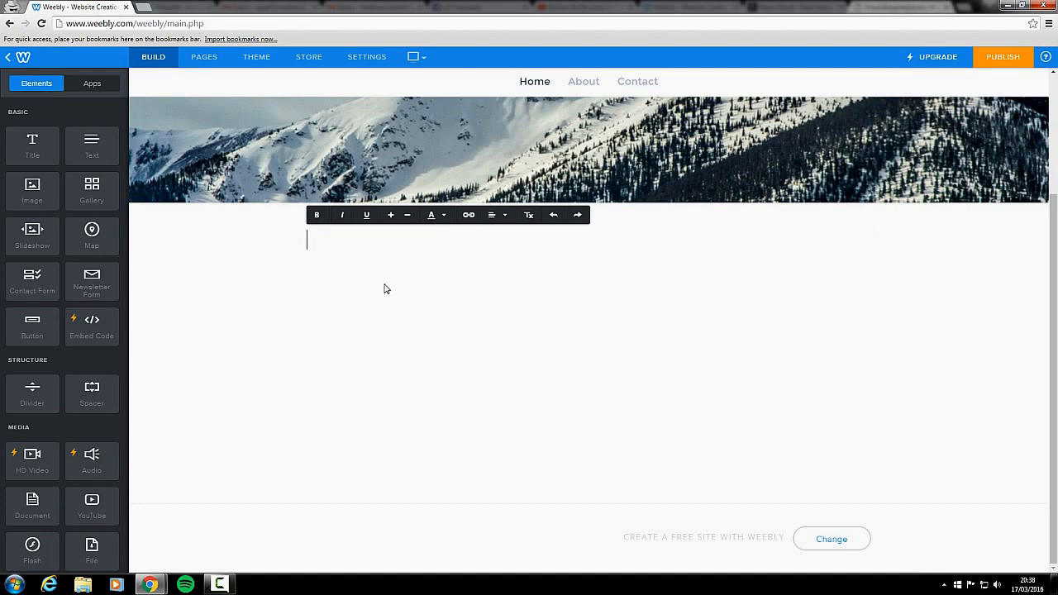
{"action": "type", "text": "TITLE 1"}
{"action": "left_click", "coordinate": [387, 296]}
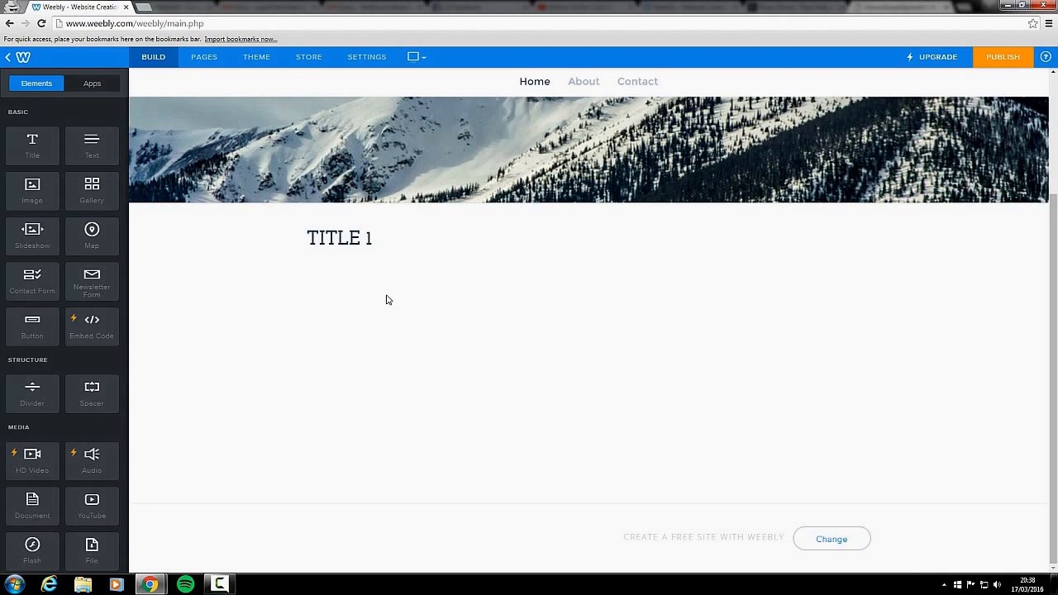
Replace the text of the title below the header image with "MAIN TITLE"
{"action": "left_click", "coordinate": [378, 239]}
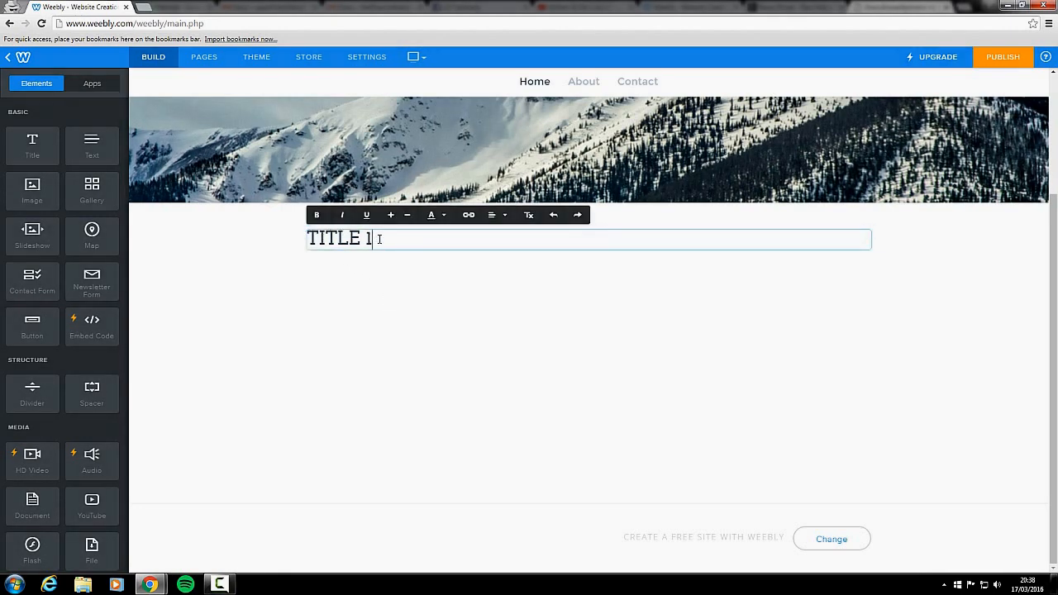
{"action": "key", "text": "BackSpace"}
{"action": "key", "text": "BackSpace"}
{"action": "key", "text": "BackSpace"}
{"action": "key", "text": "BackSpace"}
{"action": "key", "text": "BackSpace"}
{"action": "key", "text": "BackSpace"}
{"action": "key", "text": "BackSpace"}
{"action": "type", "text": "MAIN TITLE"}
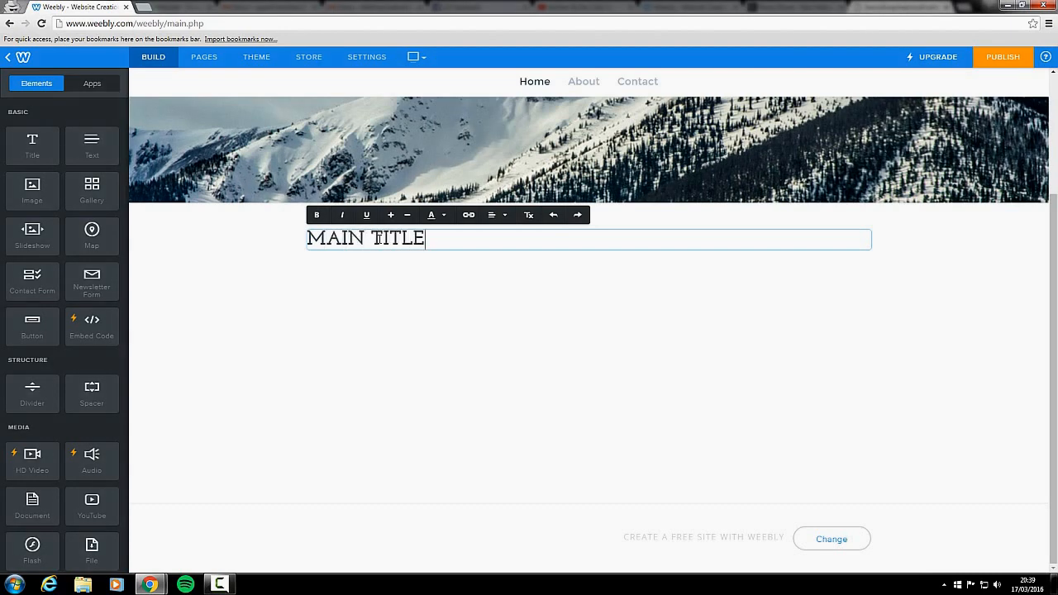
{"action": "key", "text": "Return"}
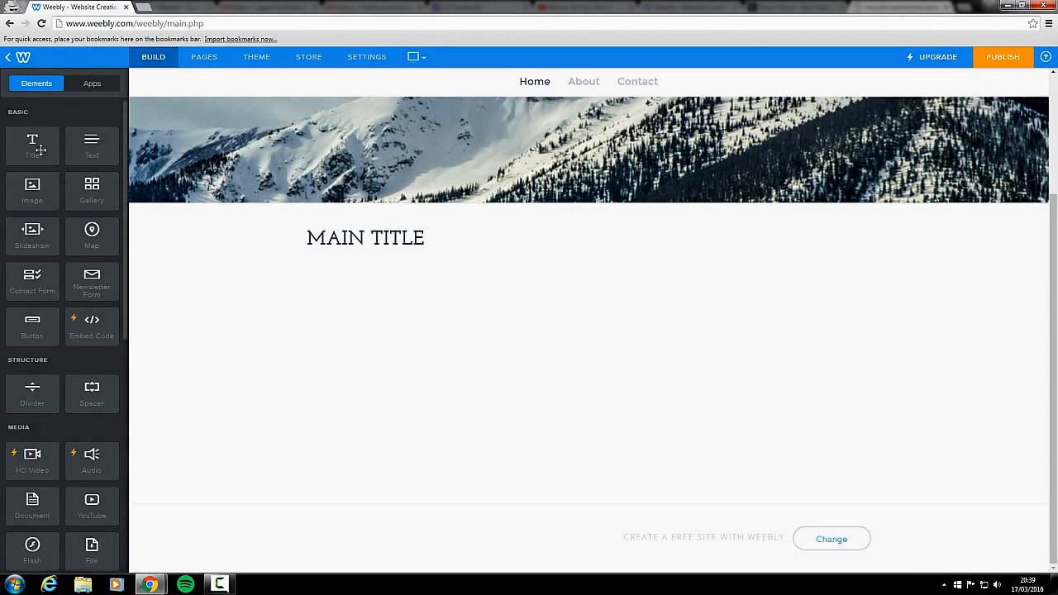
Add a second Title element directly beneath MAIN TITLE and enter "BOTTOM TITLE" as its text
{"action": "left_click_drag", "start_coordinate": [40, 149], "coordinate": [538, 234]}
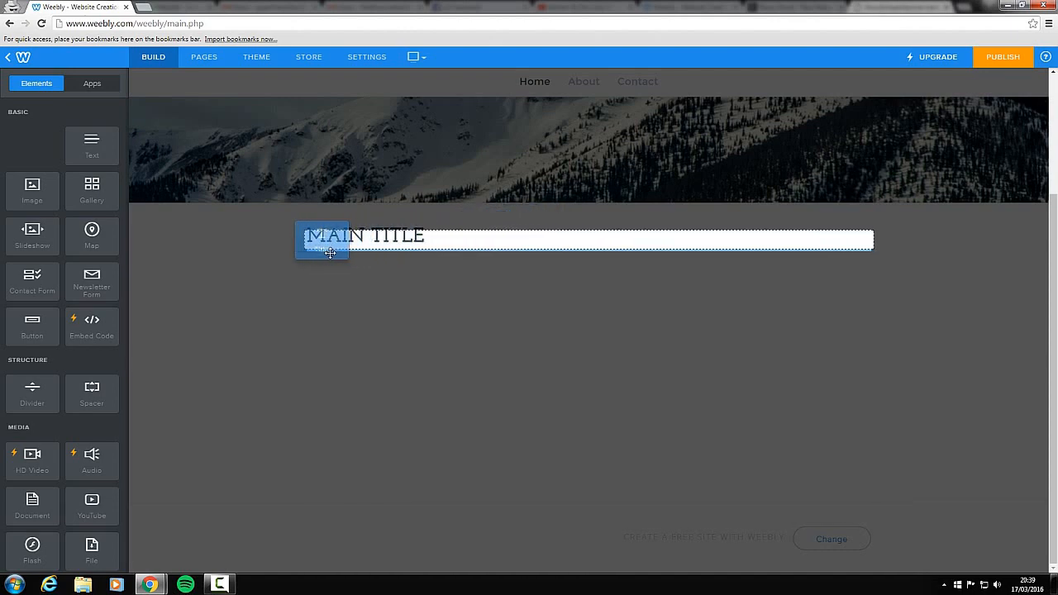
{"action": "left_click_drag", "start_coordinate": [314, 238], "coordinate": [390, 263]}
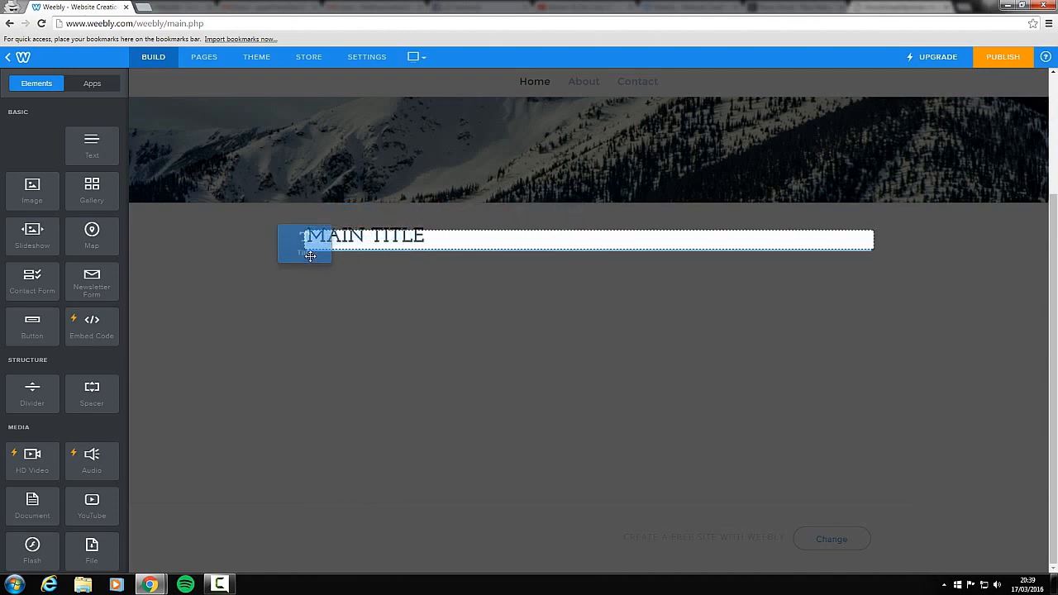
{"action": "left_click_drag", "start_coordinate": [308, 238], "coordinate": [535, 247]}
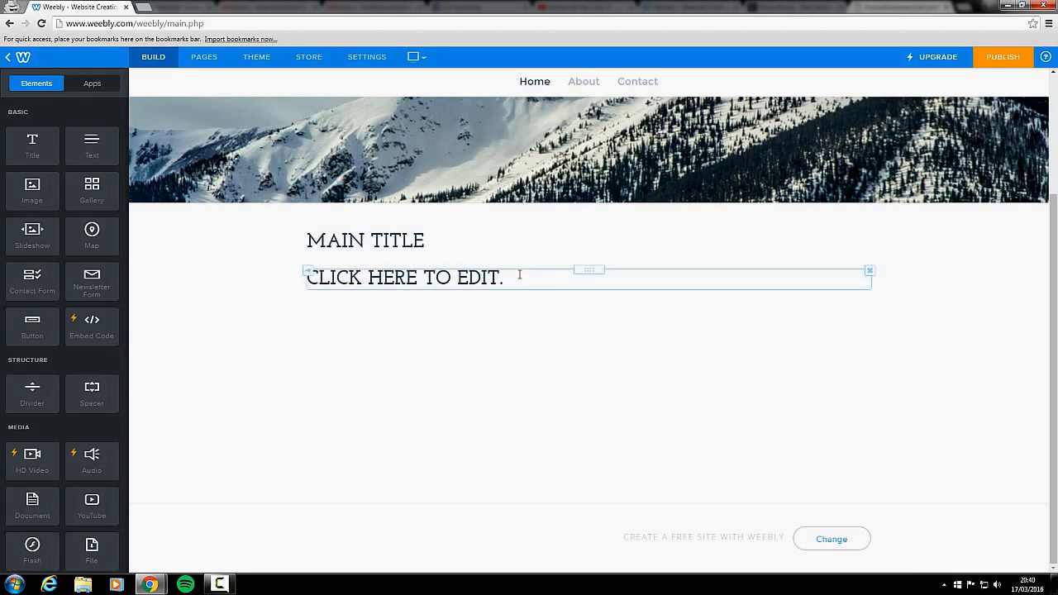
{"action": "left_click", "coordinate": [519, 280]}
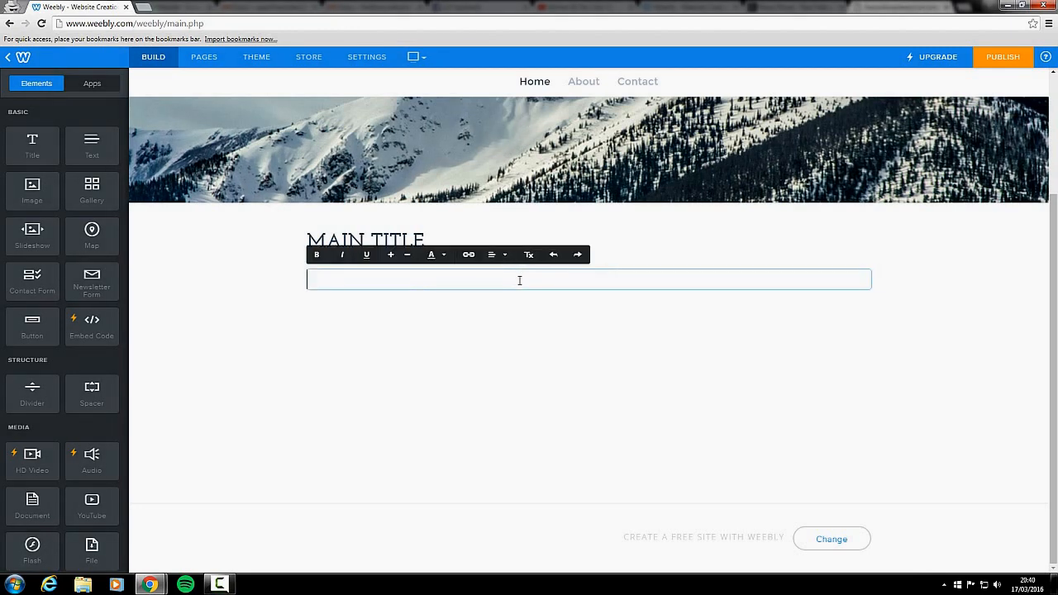
{"action": "type", "text": "BP"}
{"action": "key", "text": "BackSpace"}
{"action": "type", "text": "OTTOM "}
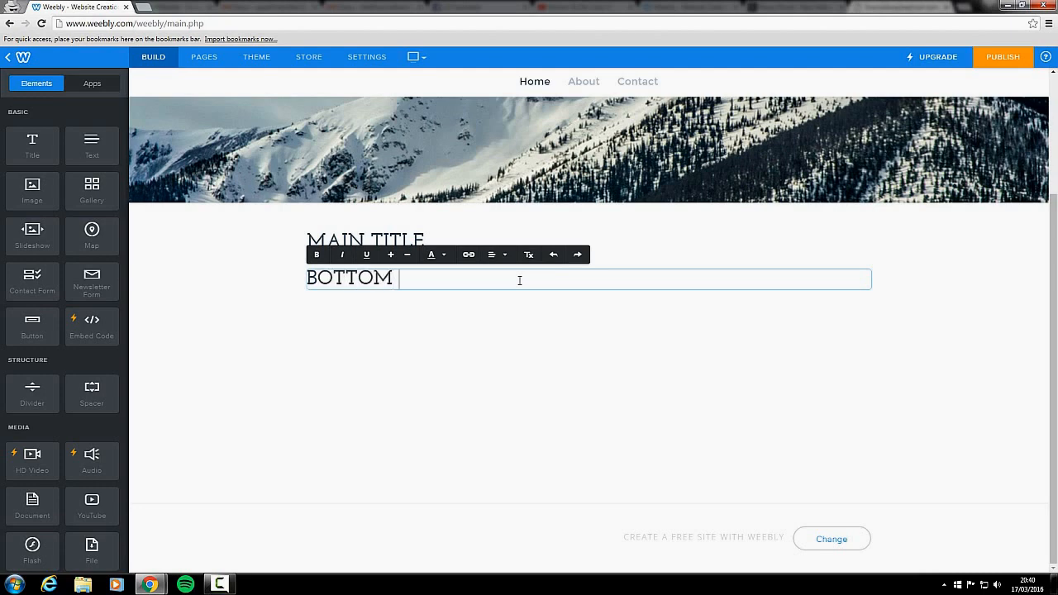
{"action": "type", "text": "TITLE"}
{"action": "left_click", "coordinate": [429, 241]}
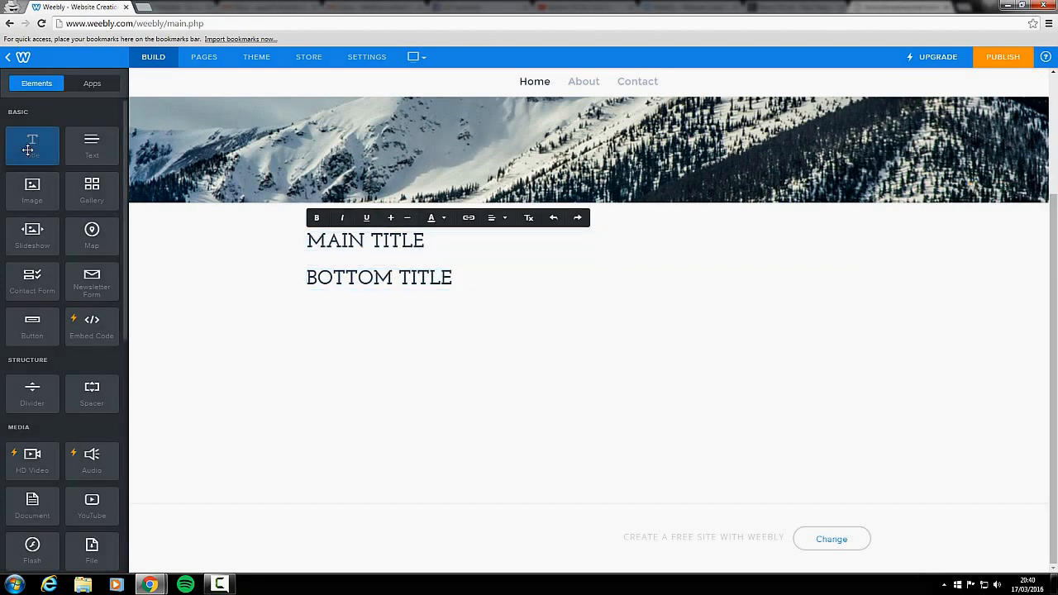
Add another Title element directly above MAIN TITLE and enter "TOP TITLE" as its text
{"action": "left_click_drag", "start_coordinate": [27, 149], "coordinate": [498, 236]}
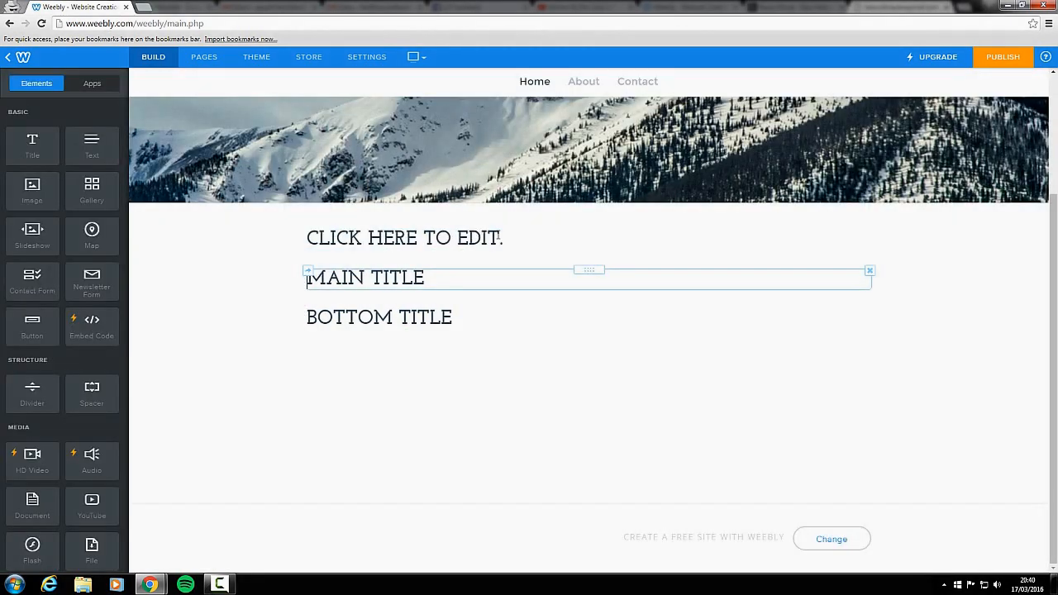
{"action": "left_click", "coordinate": [499, 237]}
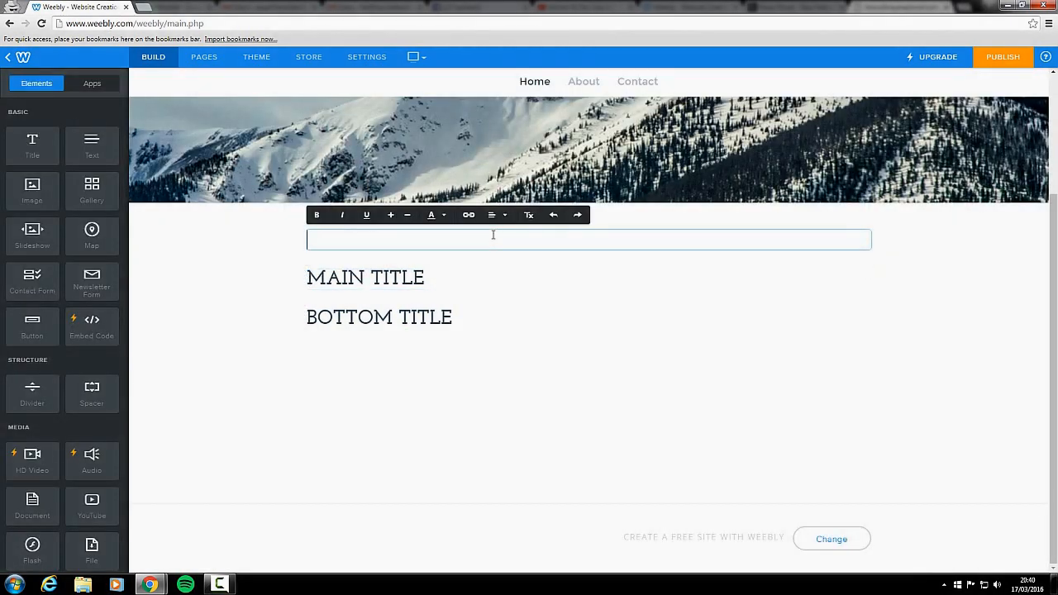
{"action": "type", "text": "TOP TITLE"}
{"action": "left_click", "coordinate": [444, 366]}
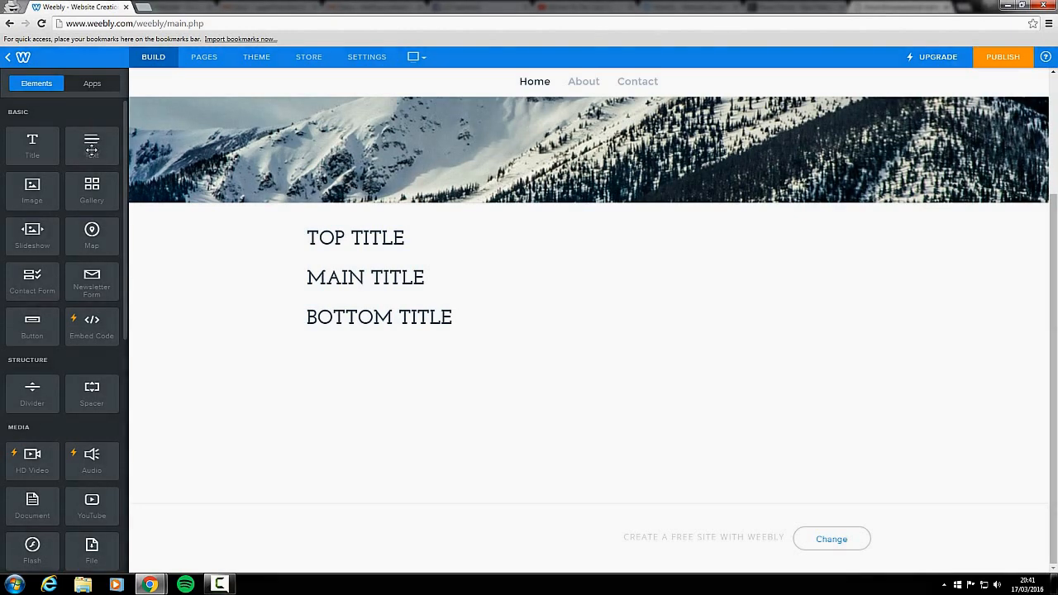
Place a Text element reading "This is some text." in a column to the right of MAIN TITLE, and narrow the title's column
{"action": "left_click_drag", "start_coordinate": [91, 147], "coordinate": [519, 242]}
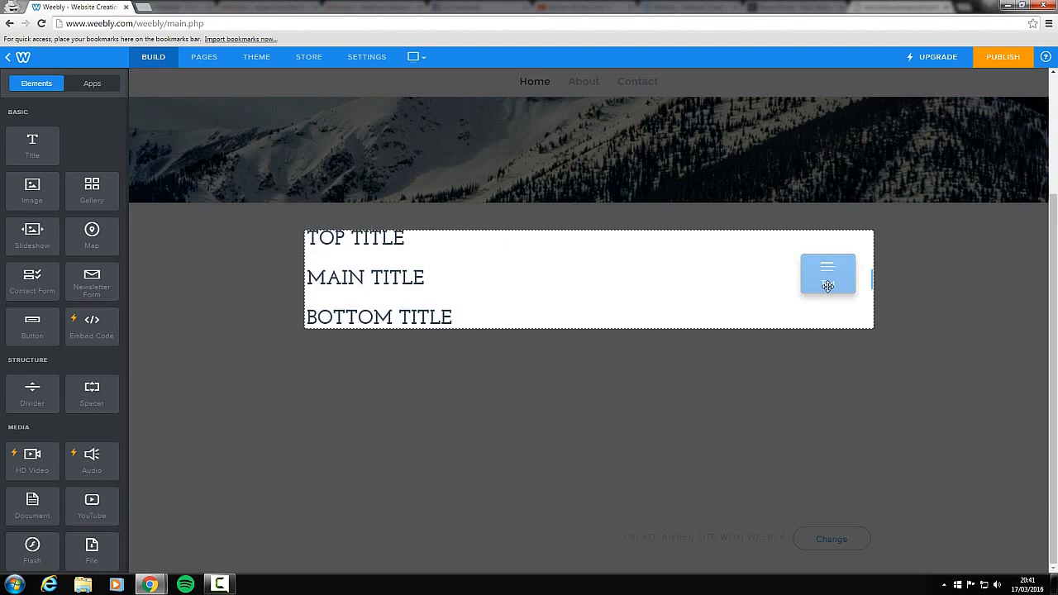
{"action": "left_click_drag", "start_coordinate": [828, 286], "coordinate": [827, 286]}
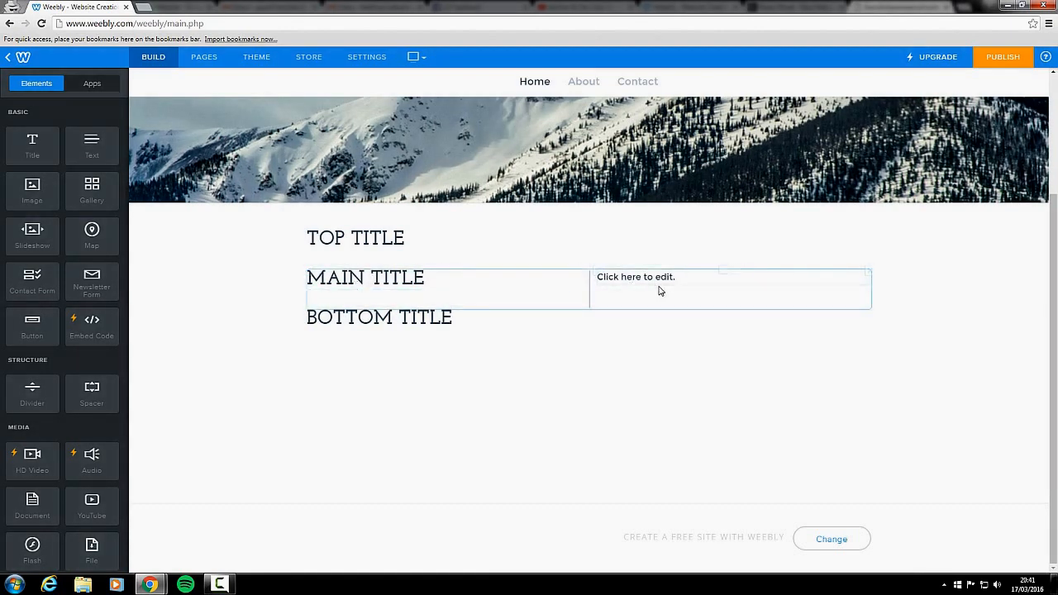
{"action": "left_click", "coordinate": [684, 281]}
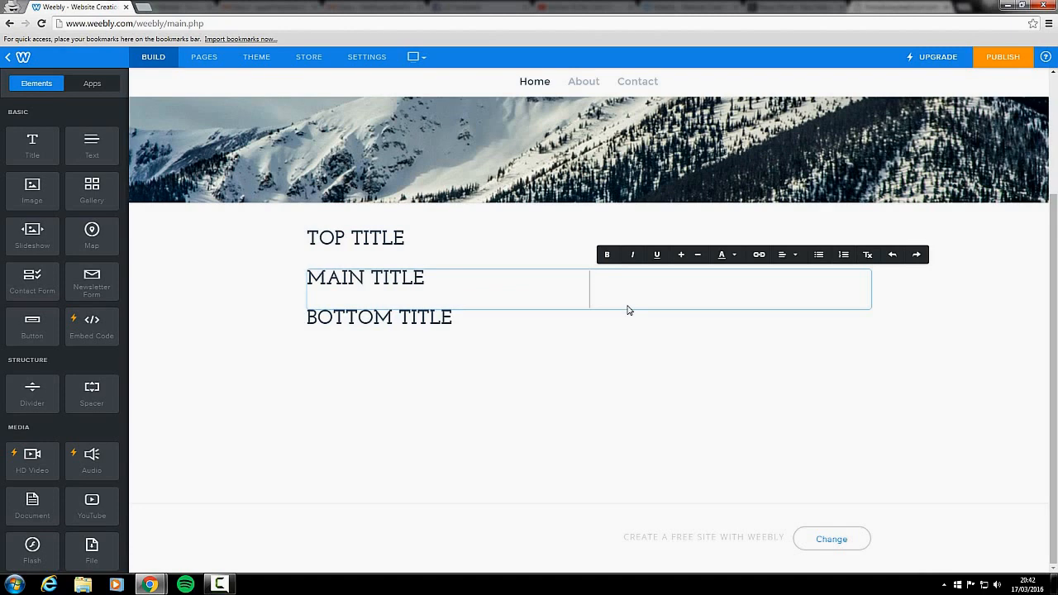
{"action": "type", "text": "This is some text."}
{"action": "left_click_drag", "start_coordinate": [589, 287], "coordinate": [504, 292]}
Add a third column beside MAIN TITLE with a Text element reading "Third column text", and widen that column
{"action": "left_click_drag", "start_coordinate": [84, 147], "coordinate": [870, 281]}
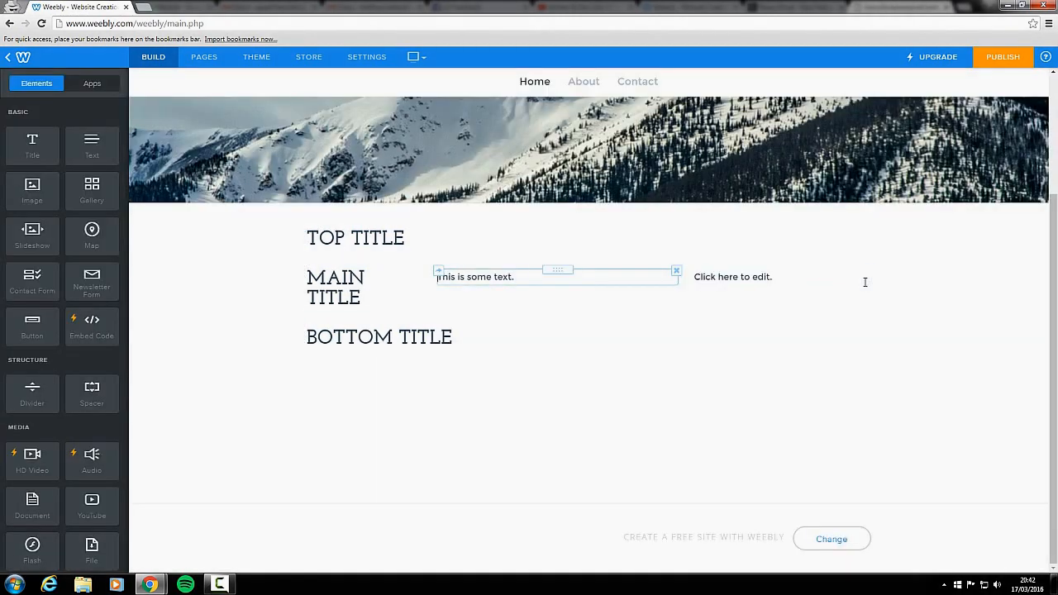
{"action": "left_click", "coordinate": [735, 283]}
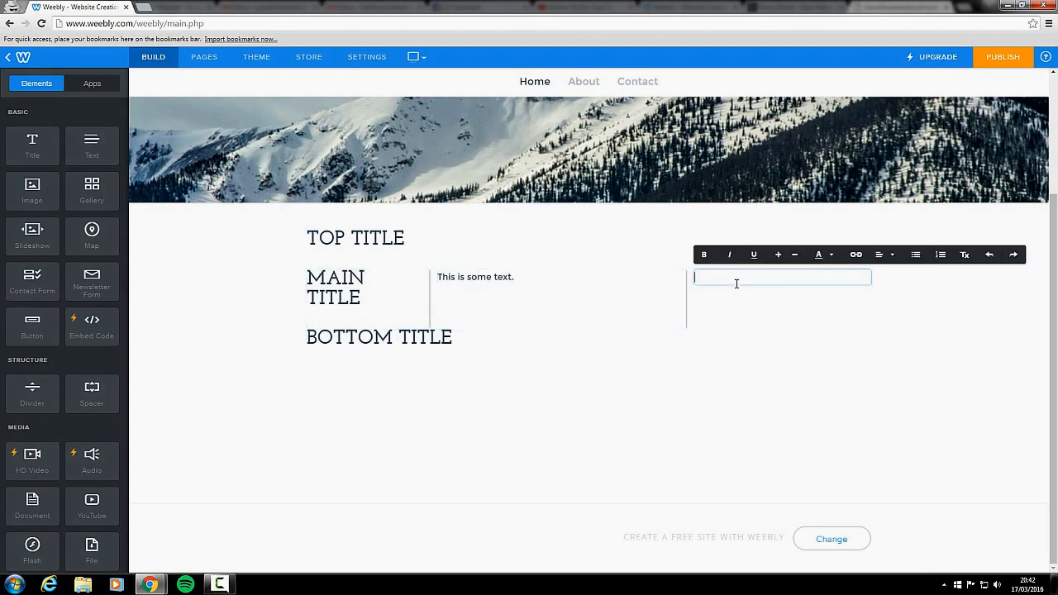
{"action": "type", "text": "Third column text"}
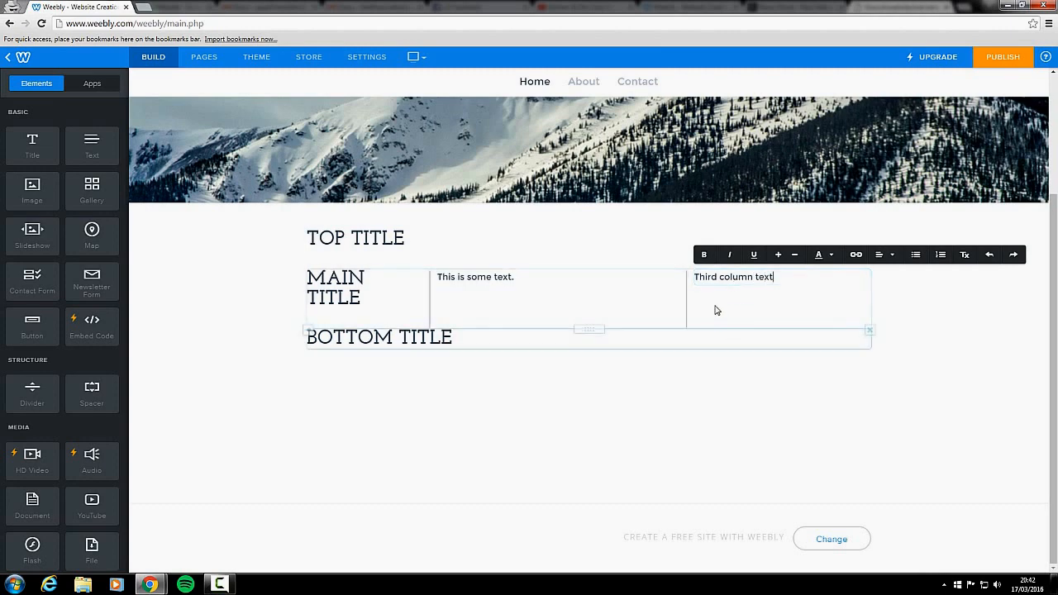
{"action": "left_click_drag", "start_coordinate": [690, 295], "coordinate": [625, 292]}
Copy the phrase "Third column text" and paste it repeatedly in the third column until it fills three lines
{"action": "left_click", "coordinate": [692, 275]}
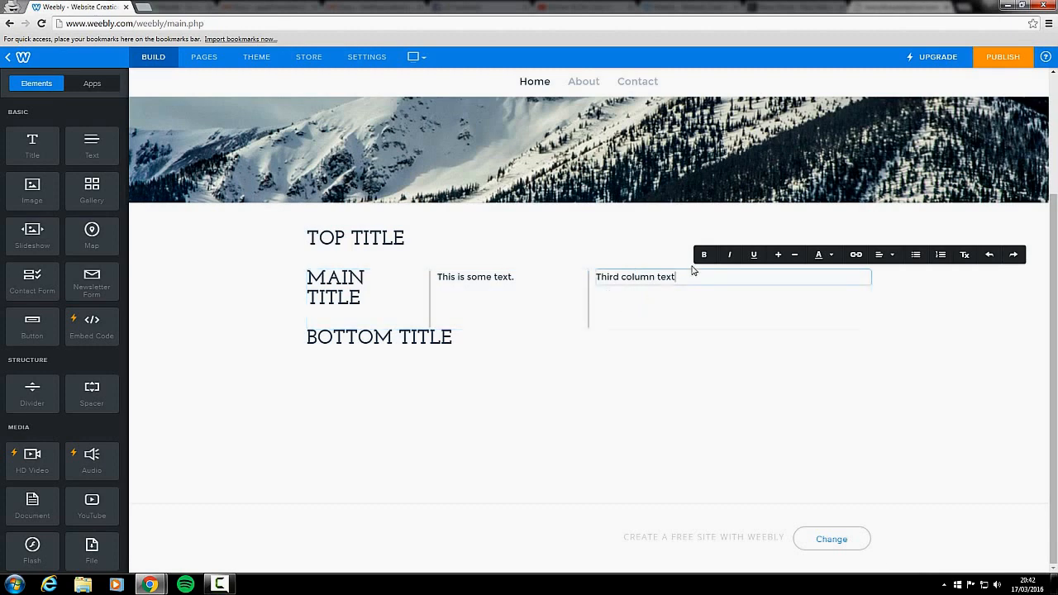
{"action": "left_click_drag", "start_coordinate": [692, 274], "coordinate": [584, 288]}
{"action": "key", "text": "ctrl+c"}
{"action": "left_click", "coordinate": [602, 291]}
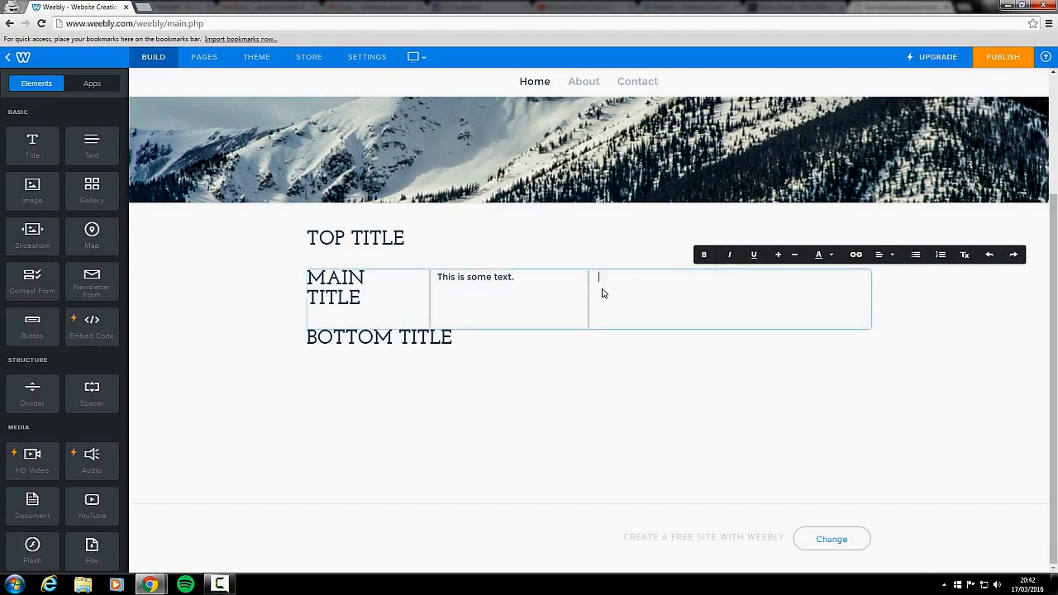
{"action": "key", "text": "ctrl+v"}
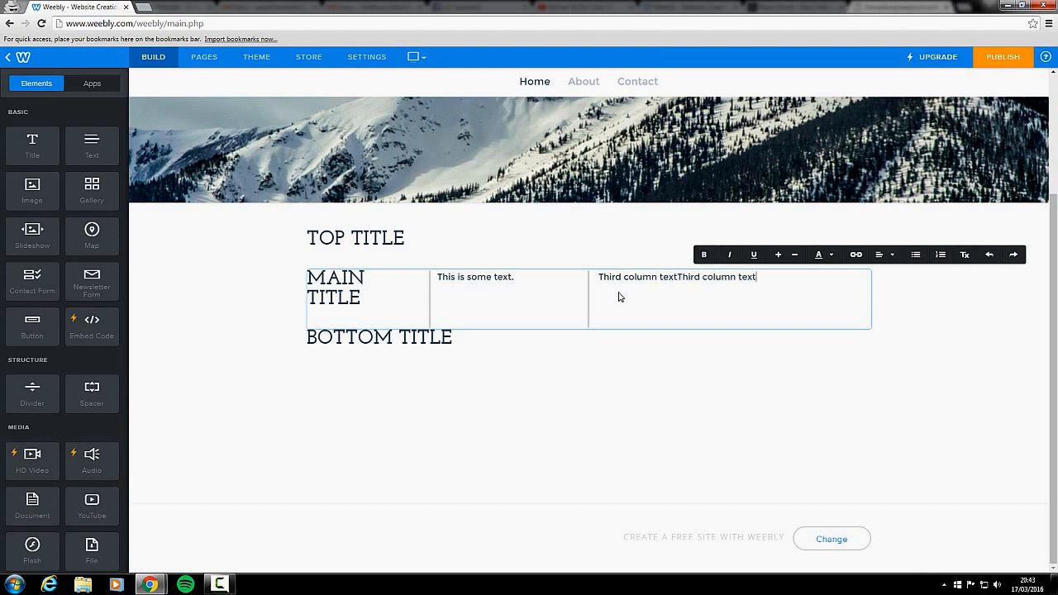
{"action": "key", "text": "ctrl+v"}
{"action": "key", "text": "ctrl+v"}
{"action": "key", "text": "ctrl+v"}
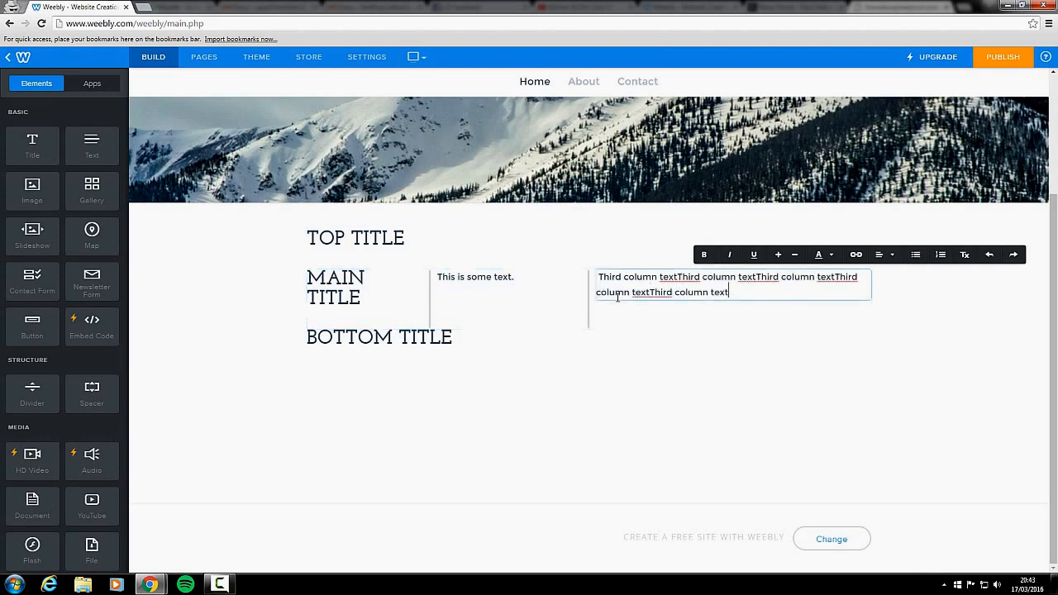
{"action": "key", "text": "ctrl+v"}
{"action": "key", "text": "ctrl+v"}
{"action": "key", "text": "ctrl+v"}
{"action": "key", "text": "ctrl+v"}
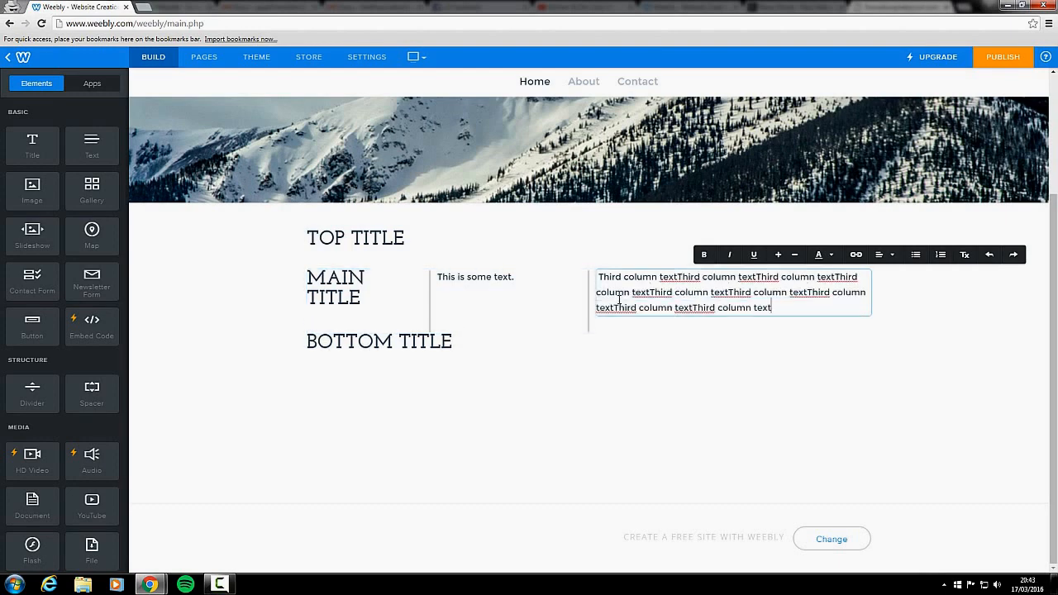
{"action": "key", "text": "ctrl+v"}
{"action": "left_click", "coordinate": [773, 464]}
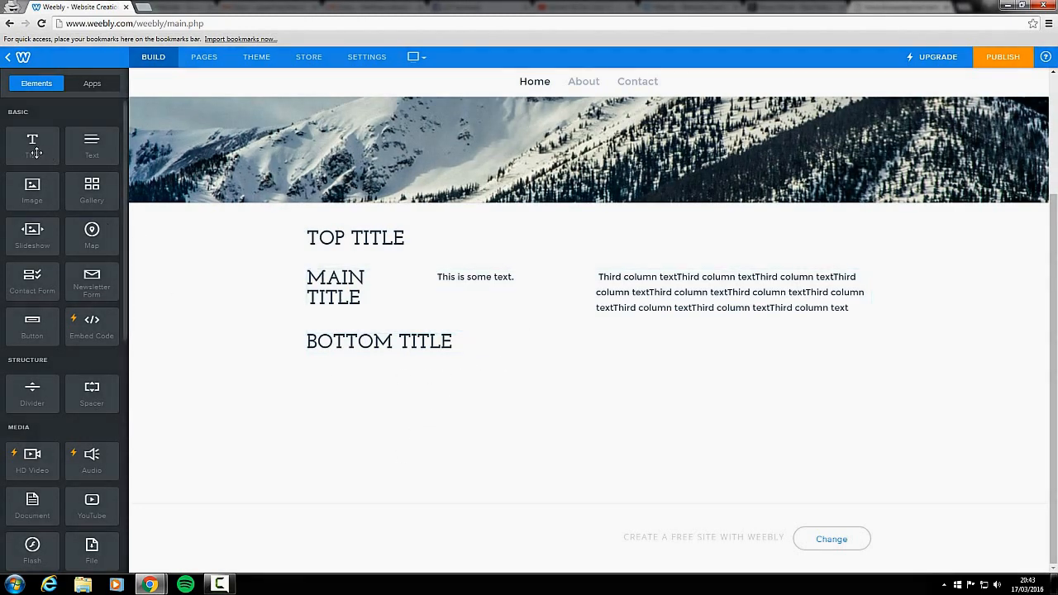
Add two side-by-side Title elements beneath BOTTOM TITLE and move the third column's text block below them
{"action": "left_click_drag", "start_coordinate": [35, 152], "coordinate": [374, 358]}
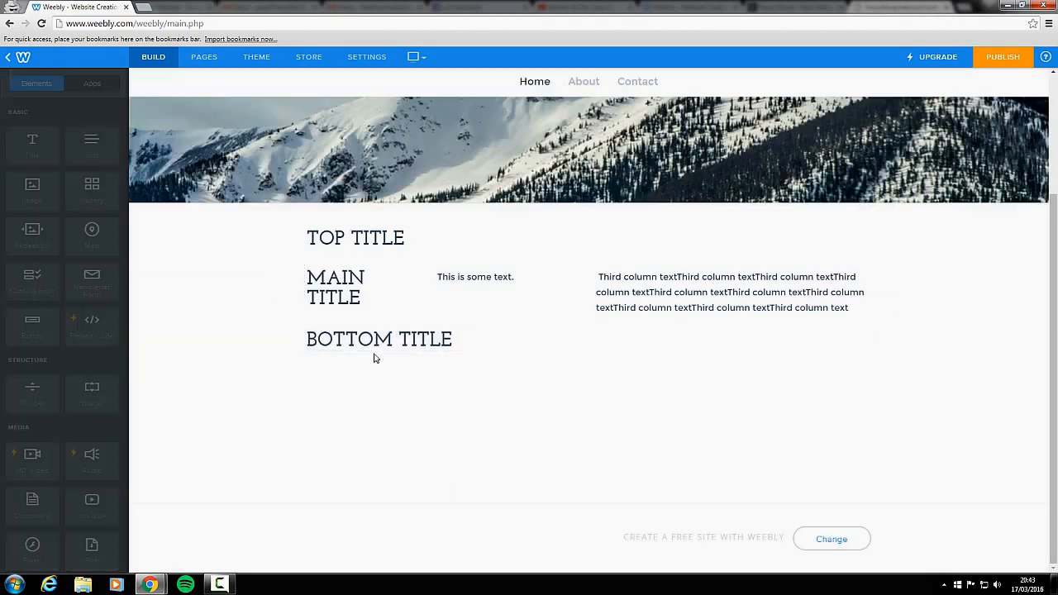
{"action": "left_click_drag", "start_coordinate": [48, 149], "coordinate": [841, 379]}
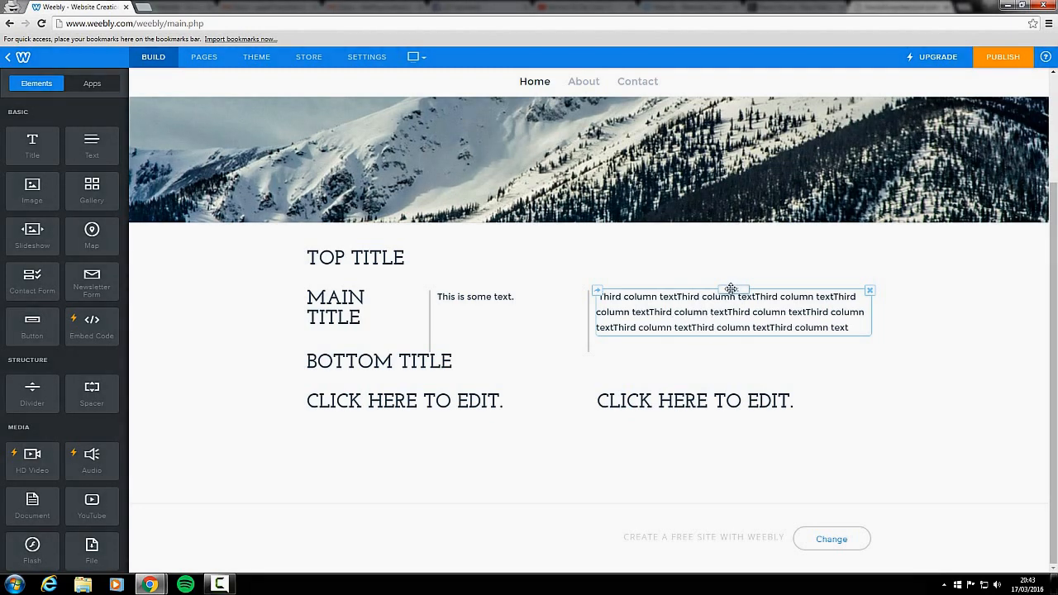
{"action": "left_click_drag", "start_coordinate": [731, 288], "coordinate": [579, 439]}
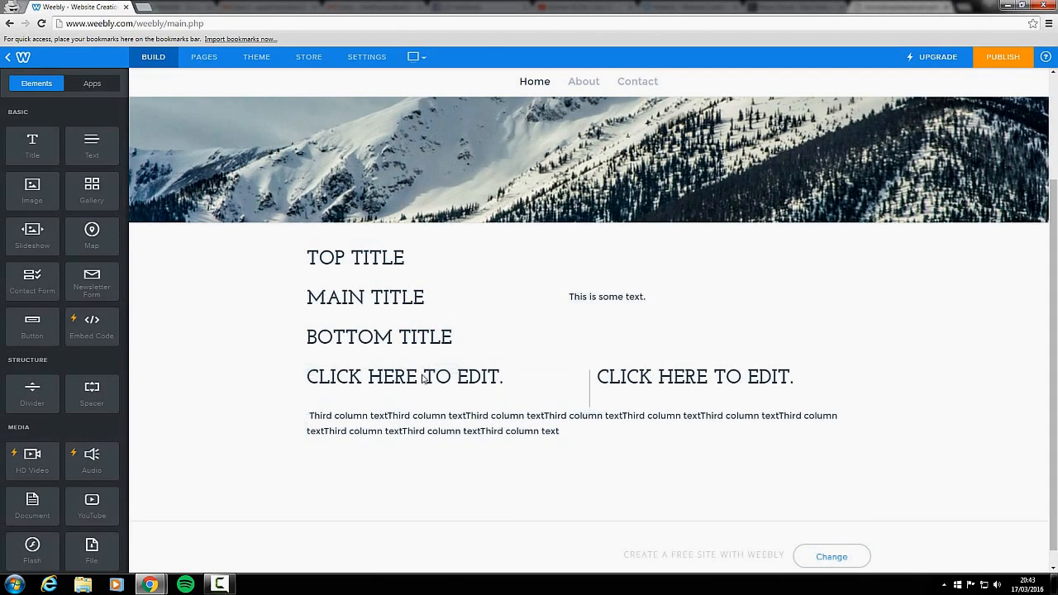
Delete the repeated "Third column text" block beneath the two placeholder titles
{"action": "left_click_drag", "start_coordinate": [444, 371], "coordinate": [590, 544]}
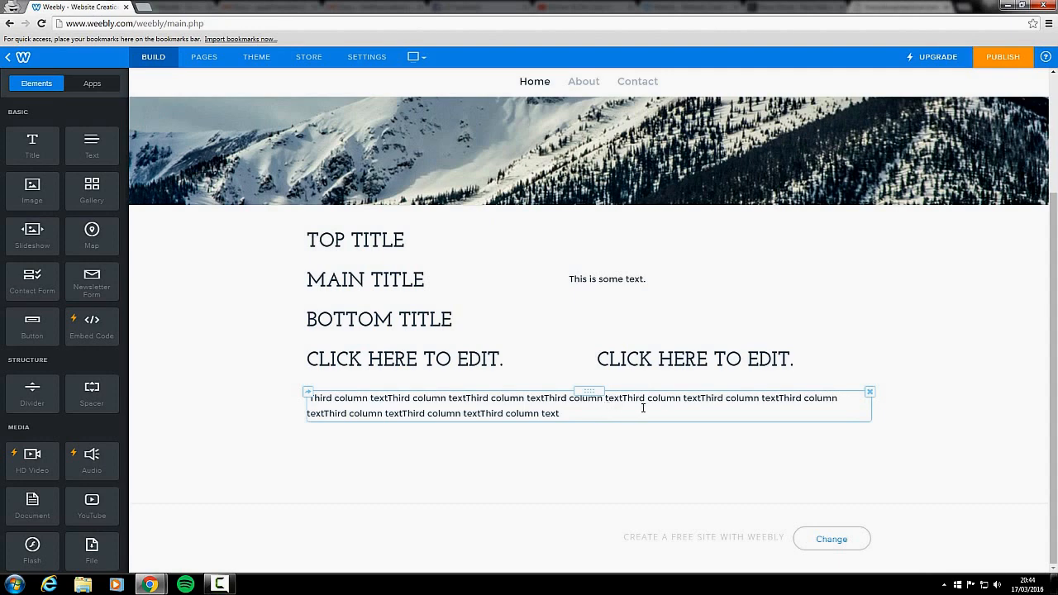
{"action": "left_click", "coordinate": [869, 391]}
{"action": "left_click", "coordinate": [839, 365]}
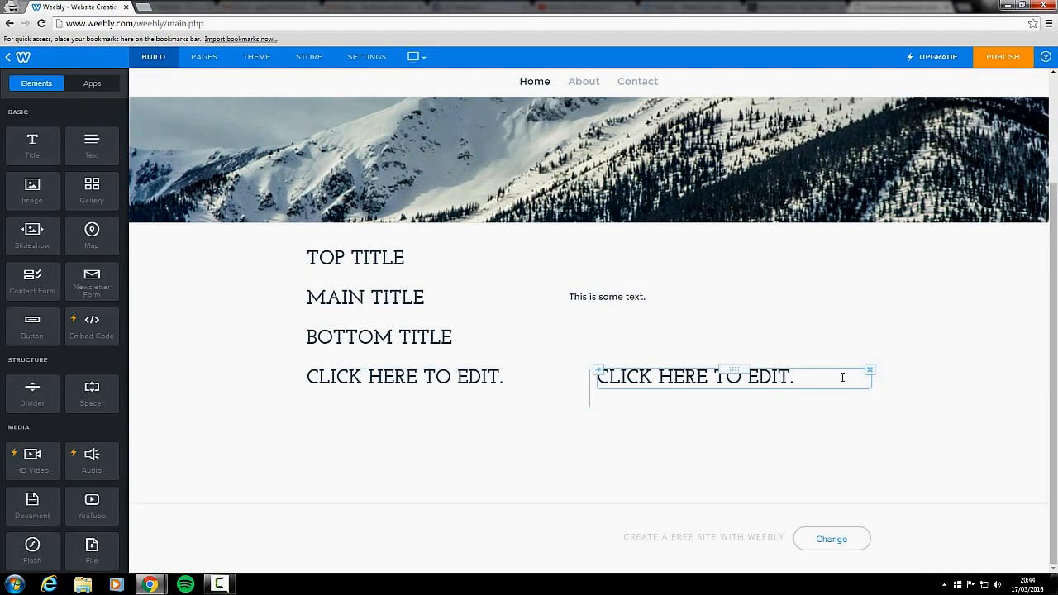
Delete both placeholder Title elements and the BOTTOM TITLE element
{"action": "left_click", "coordinate": [869, 374]}
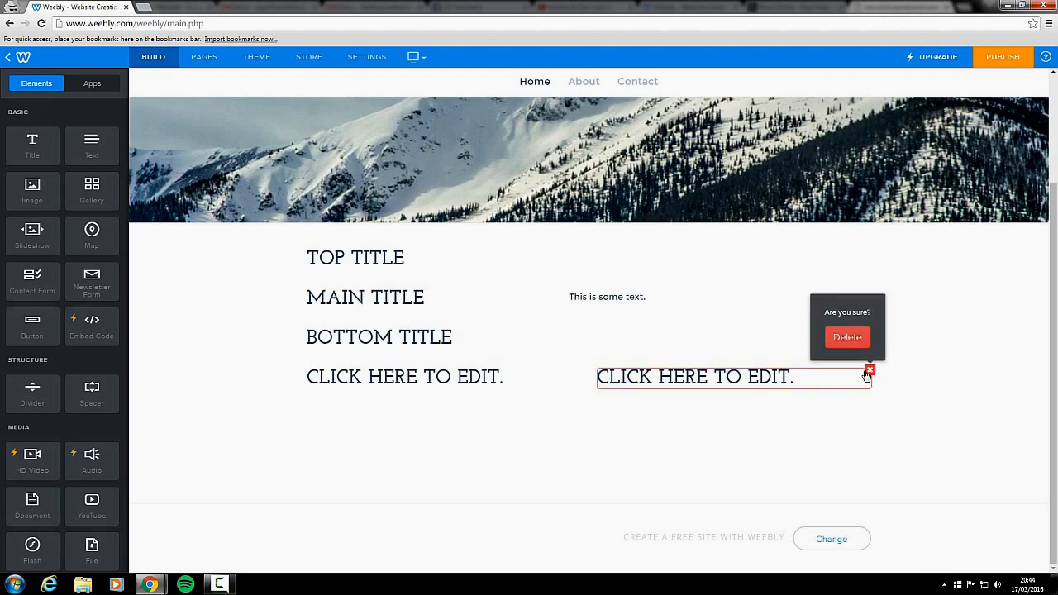
{"action": "left_click", "coordinate": [847, 336]}
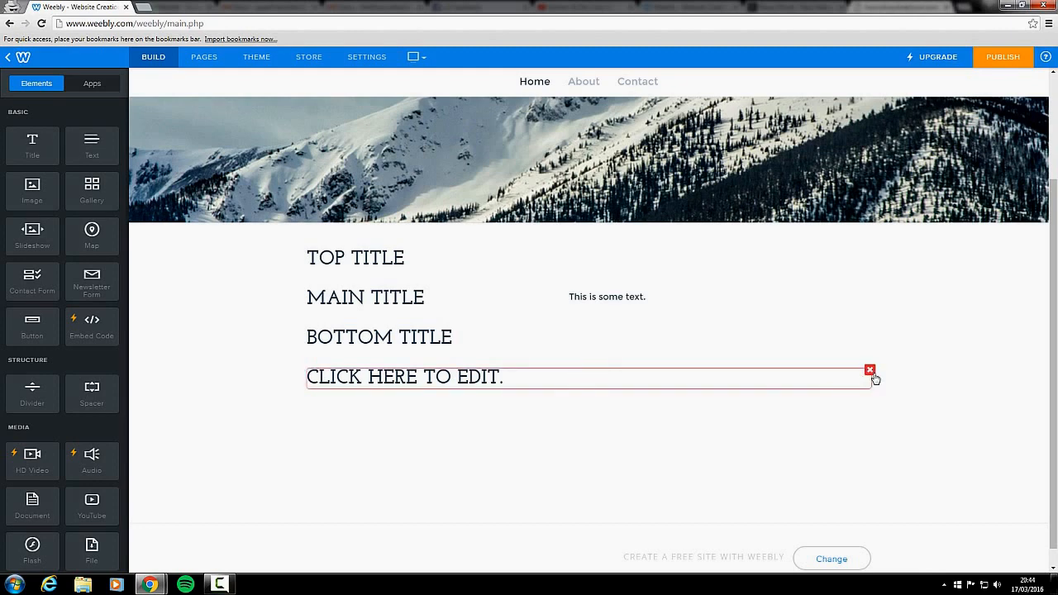
{"action": "left_click", "coordinate": [870, 370]}
{"action": "left_click", "coordinate": [847, 336]}
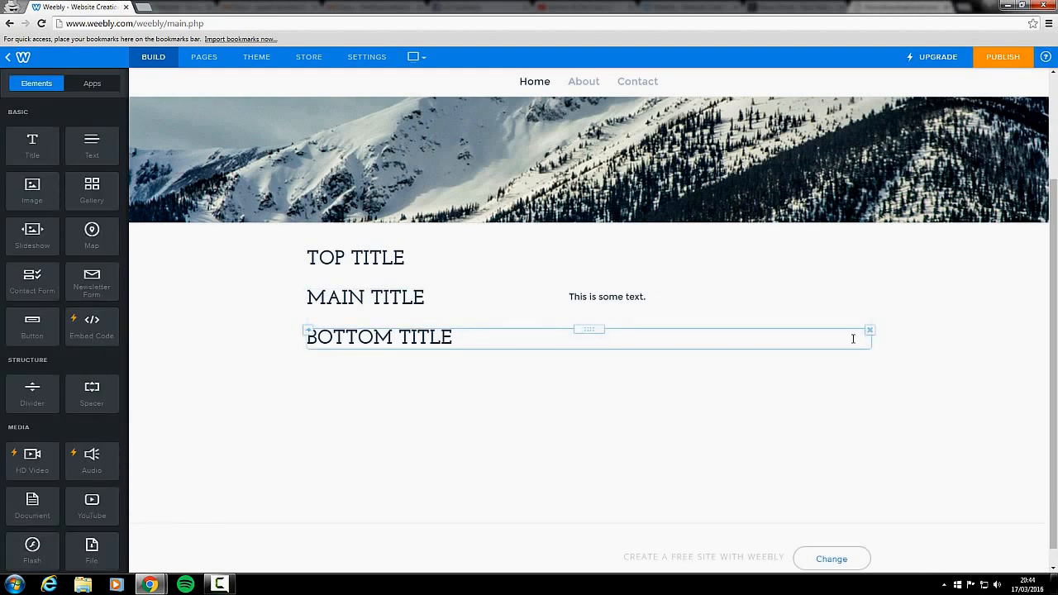
{"action": "left_click", "coordinate": [870, 330]}
{"action": "left_click", "coordinate": [846, 296]}
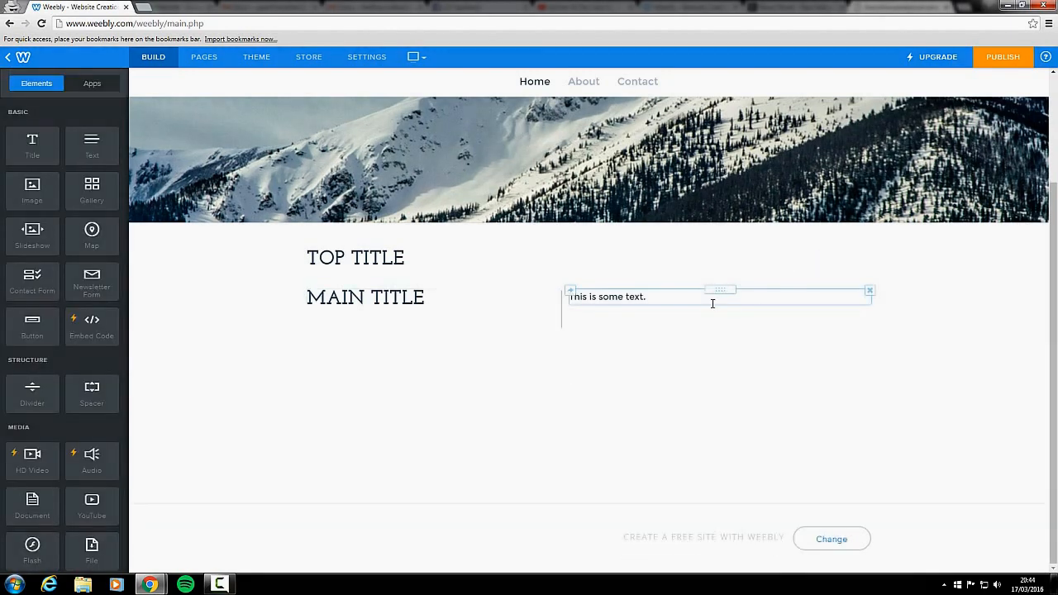
Move the "This is some text." element beneath MAIN TITLE and increase the size of its text
{"action": "left_click_drag", "start_coordinate": [720, 291], "coordinate": [465, 344]}
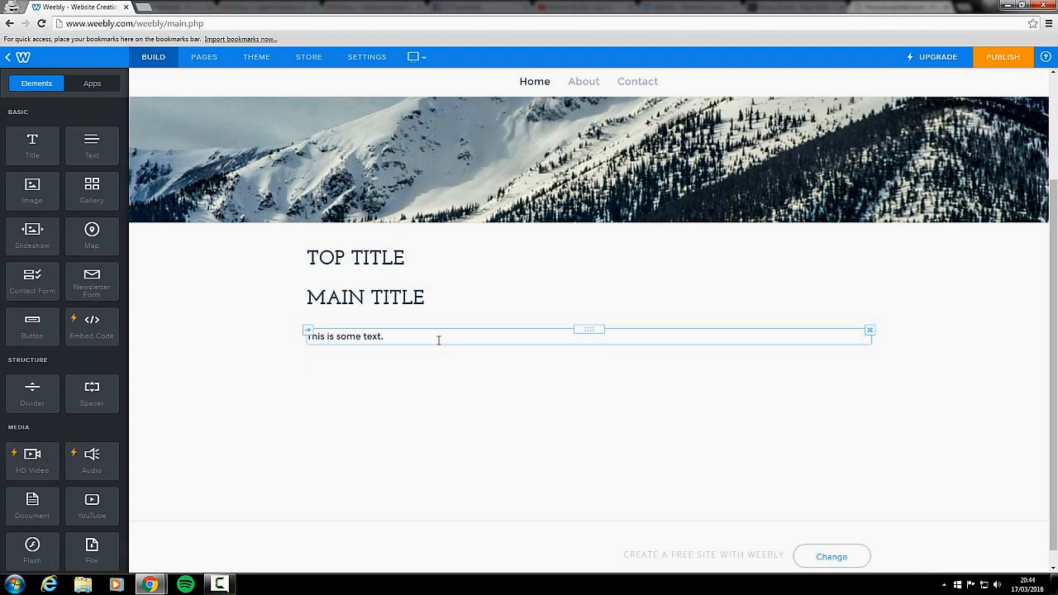
{"action": "left_click", "coordinate": [439, 339]}
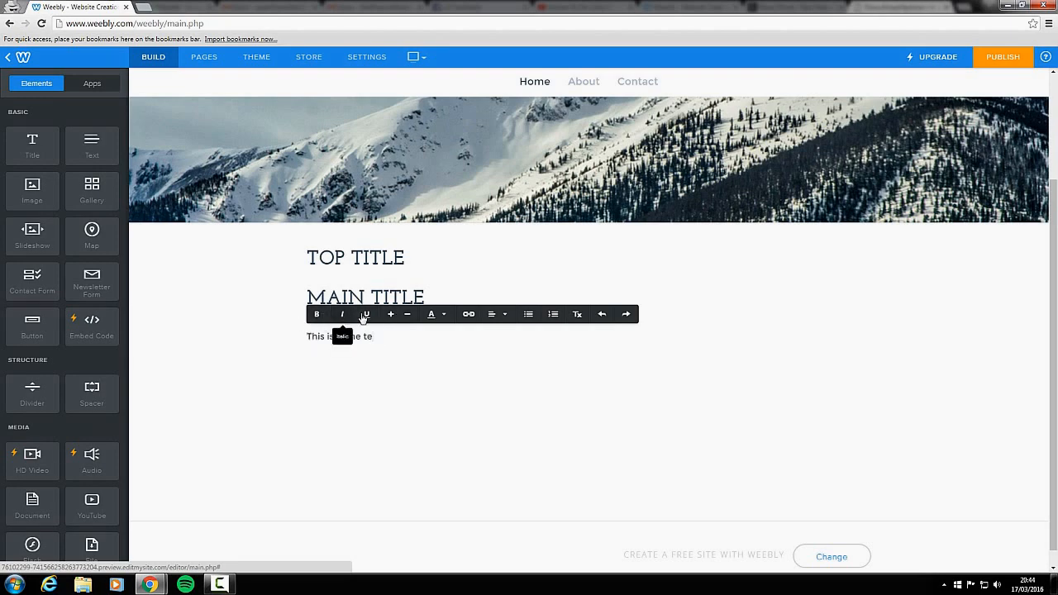
{"action": "left_click_drag", "start_coordinate": [376, 337], "coordinate": [306, 337]}
{"action": "left_click", "coordinate": [391, 318]}
{"action": "left_click", "coordinate": [391, 318]}
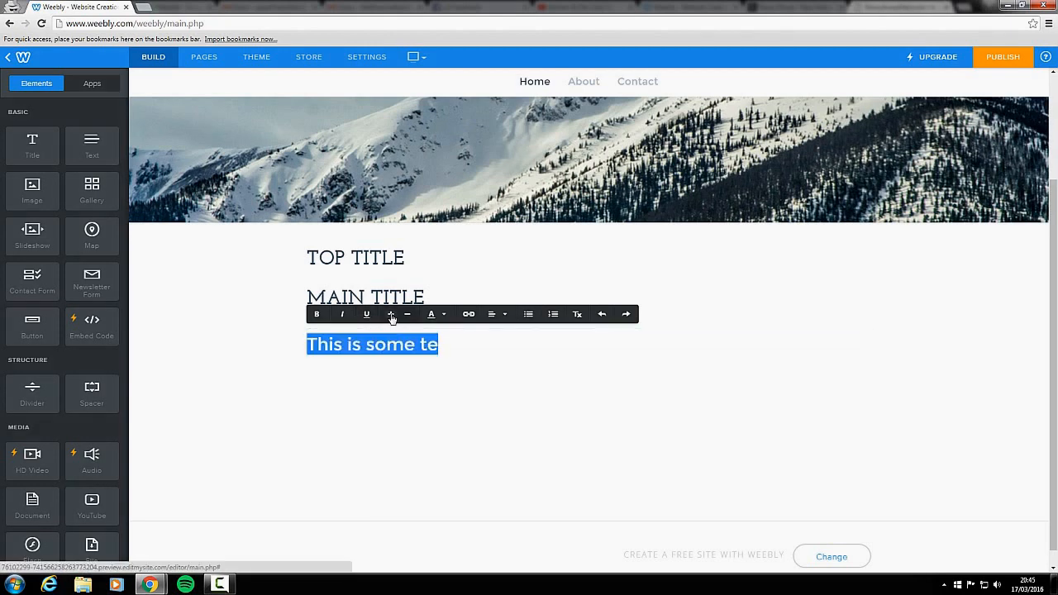
{"action": "left_click", "coordinate": [391, 318]}
Replace the content of the text element beneath MAIN TITLE with "This is some text"
{"action": "key", "text": "BackSpace"}
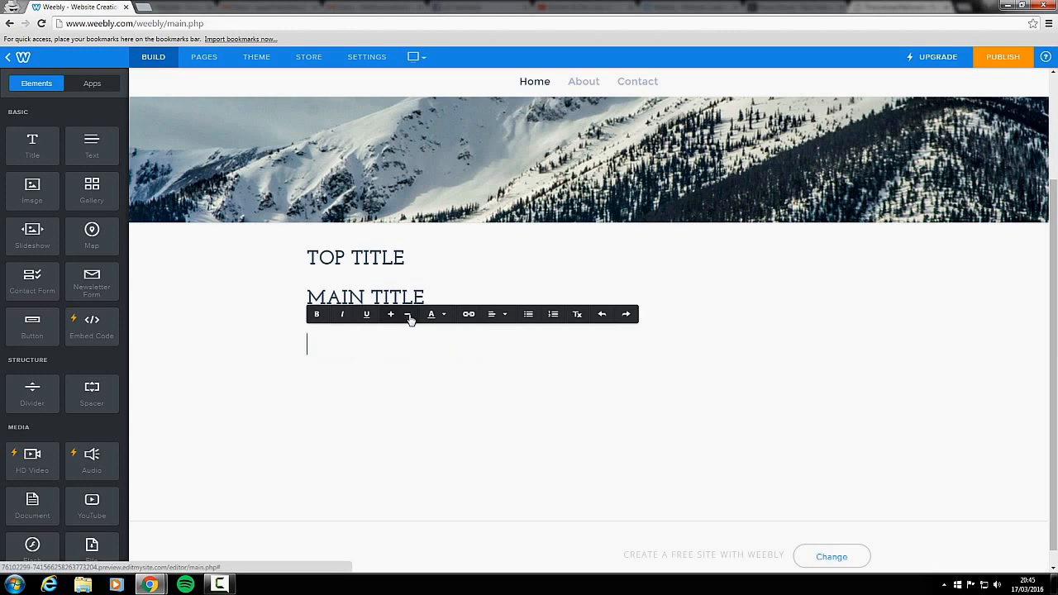
{"action": "type", "text": "T"}
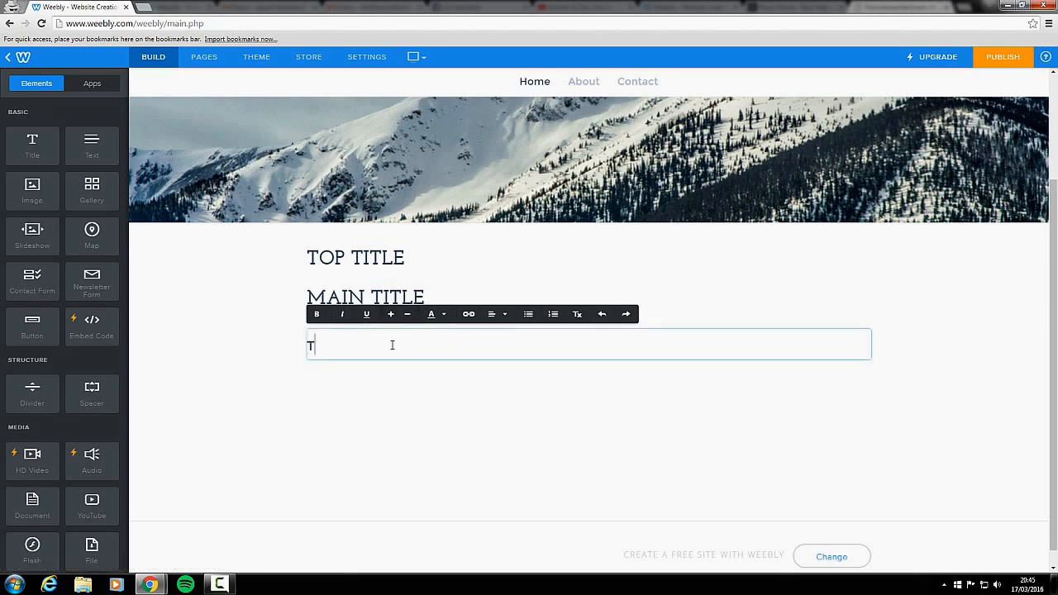
{"action": "type", "text": "his is some text"}
Color the whole phrase "This is some text" dark red
{"action": "left_click_drag", "start_coordinate": [463, 337], "coordinate": [304, 344]}
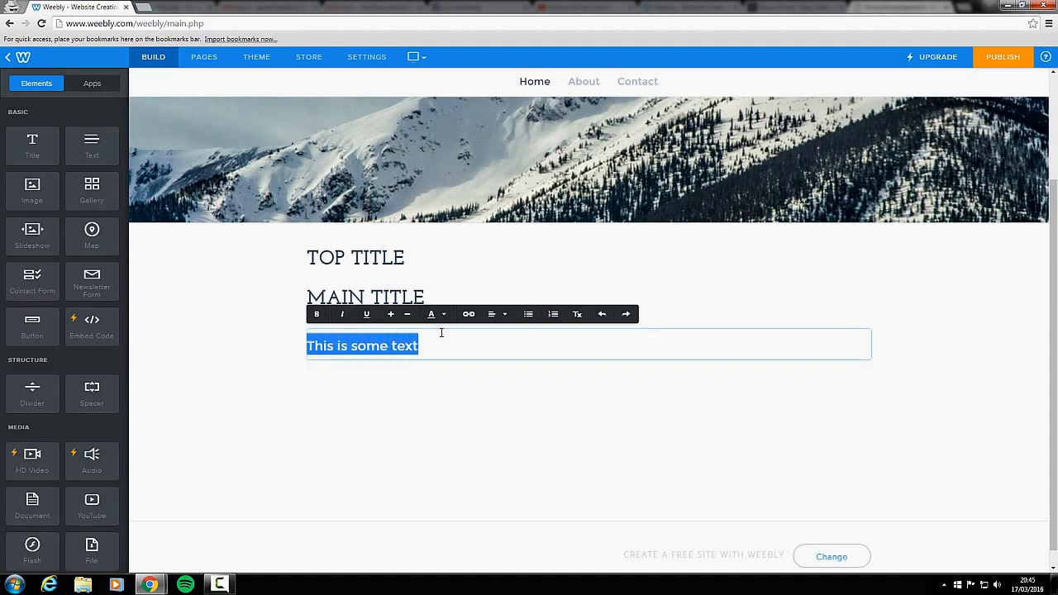
{"action": "left_click", "coordinate": [442, 319]}
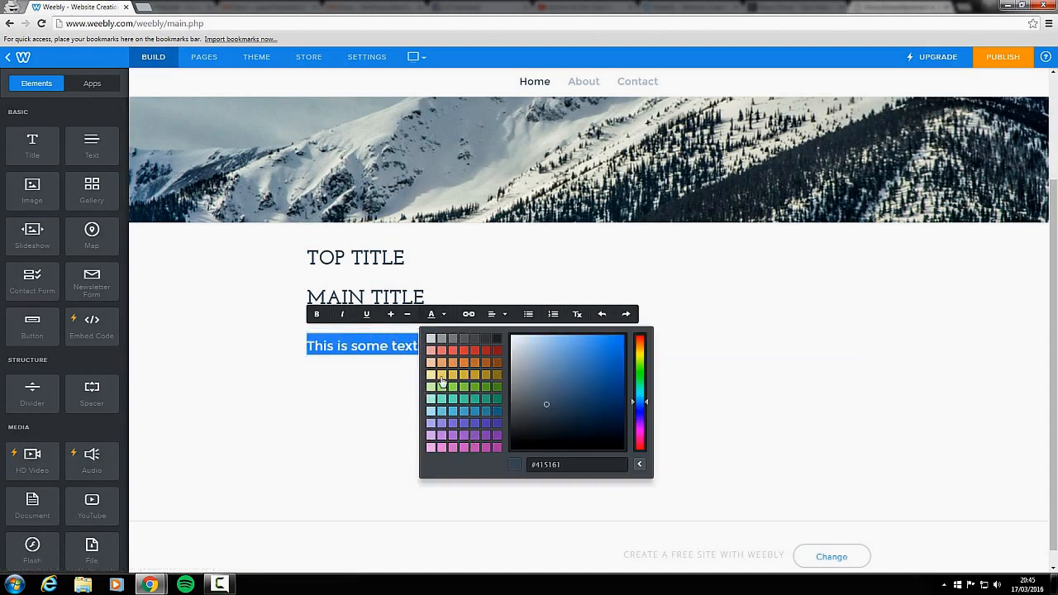
{"action": "left_click", "coordinate": [485, 354]}
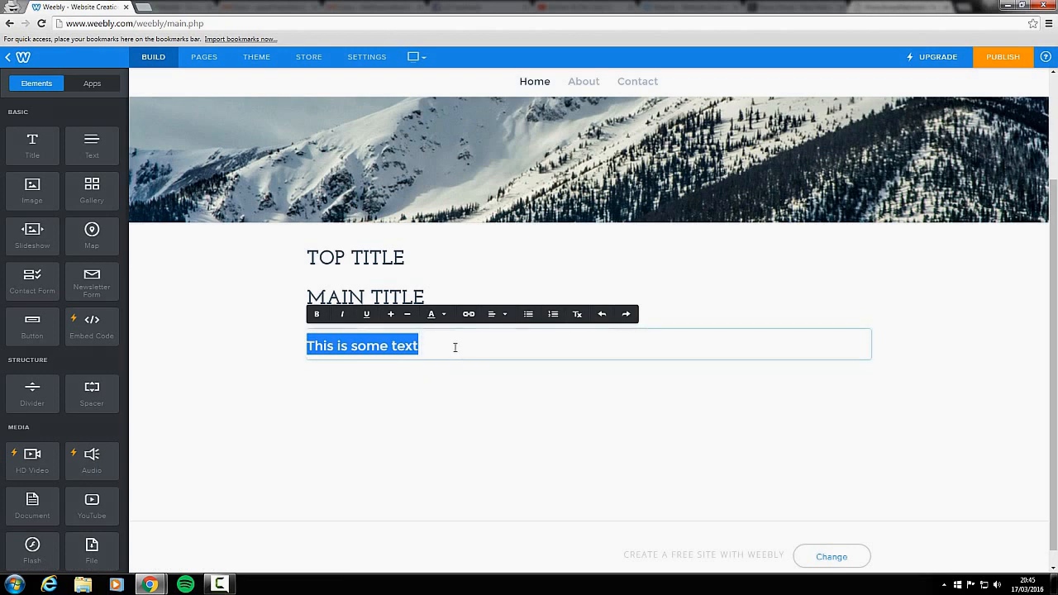
{"action": "left_click", "coordinate": [465, 346]}
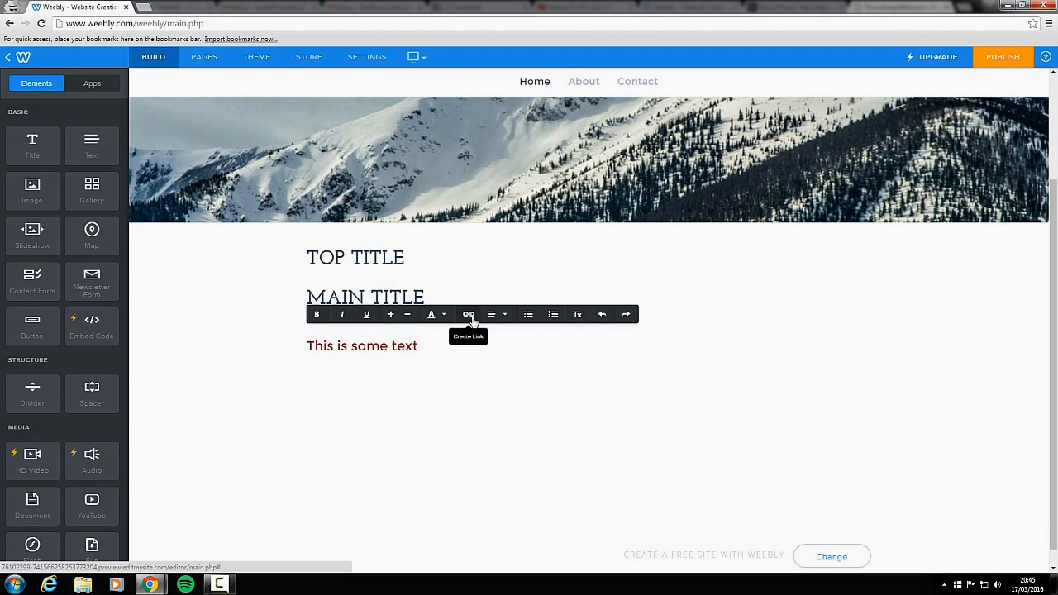
Open the link options for the phrase "This is some text" and close them without setting a link
{"action": "left_click_drag", "start_coordinate": [420, 345], "coordinate": [300, 354]}
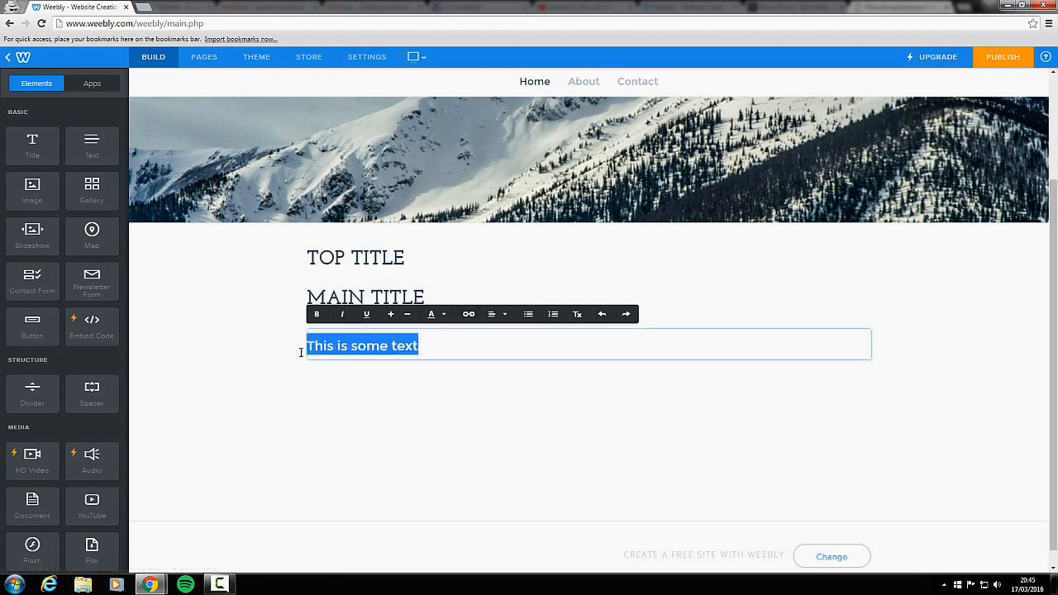
{"action": "left_click", "coordinate": [467, 314]}
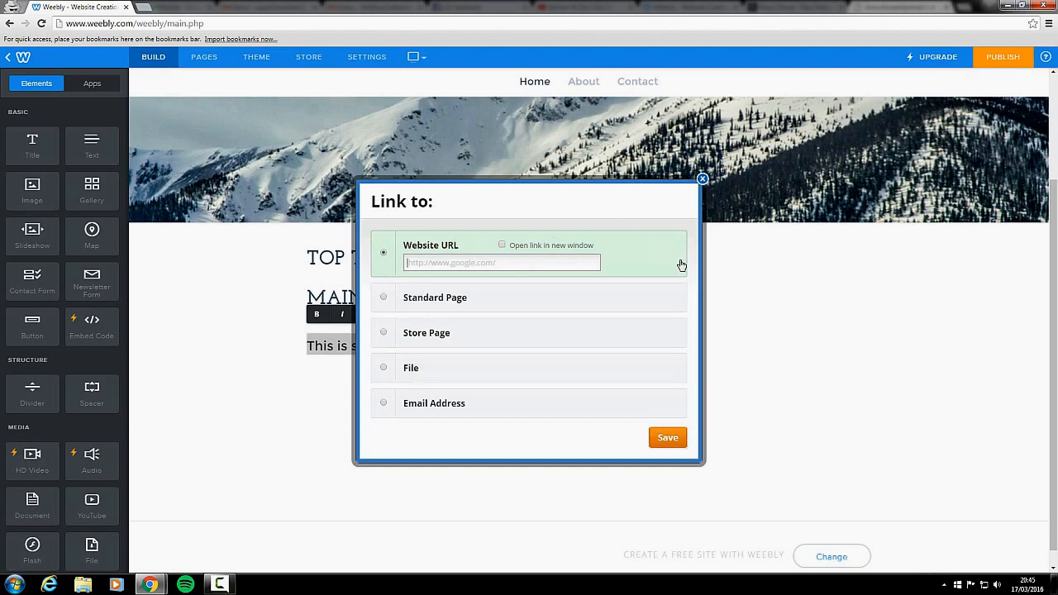
{"action": "left_click", "coordinate": [702, 178]}
{"action": "mouse_move", "coordinate": [495, 316]}
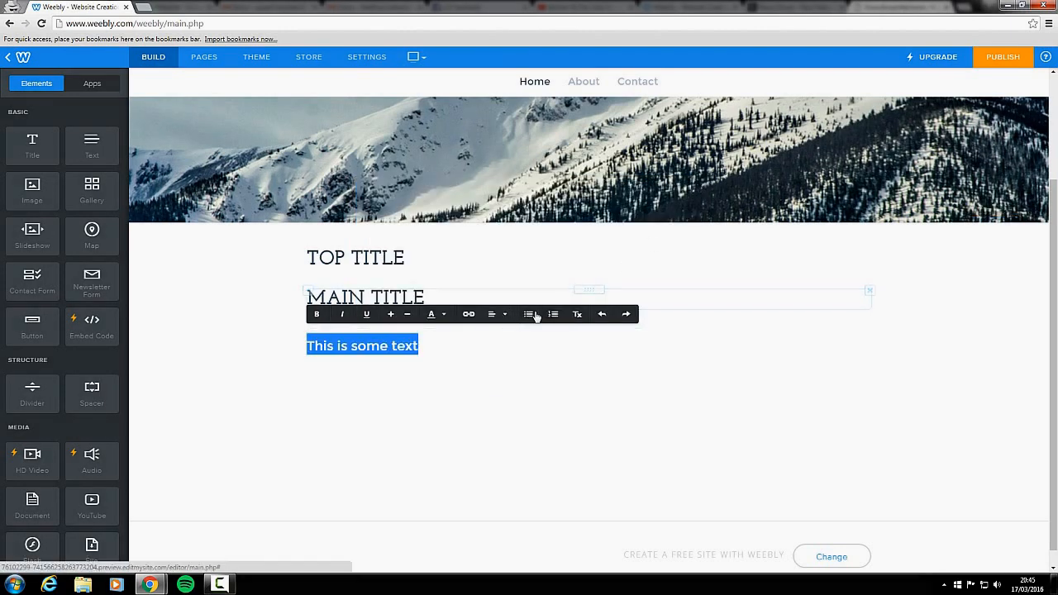
Add a full stop at the end of the dark red phrase "This is some text"
{"action": "left_click", "coordinate": [454, 342]}
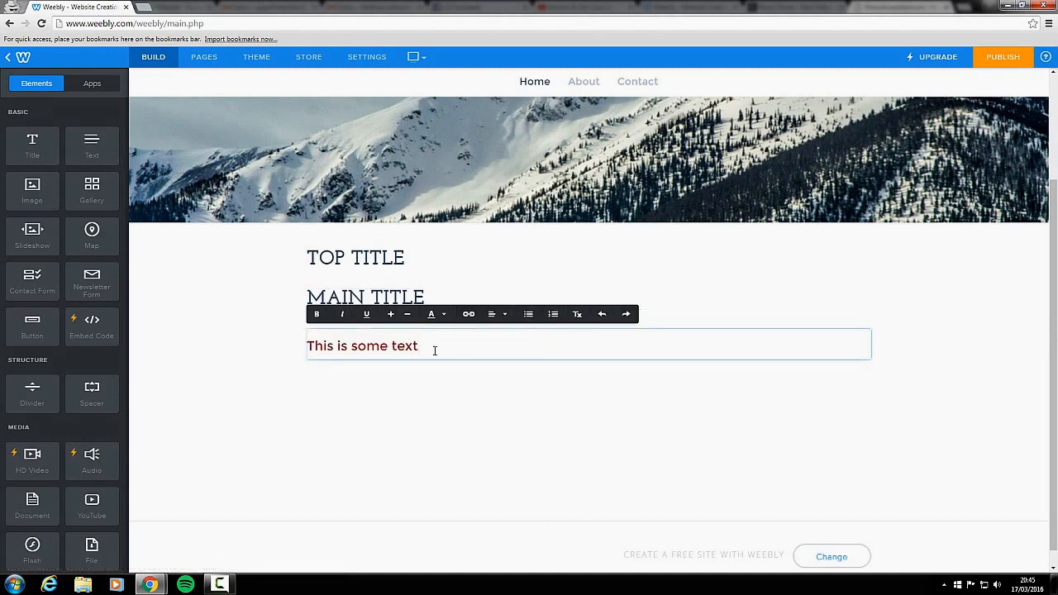
{"action": "left_click_drag", "start_coordinate": [434, 350], "coordinate": [306, 337]}
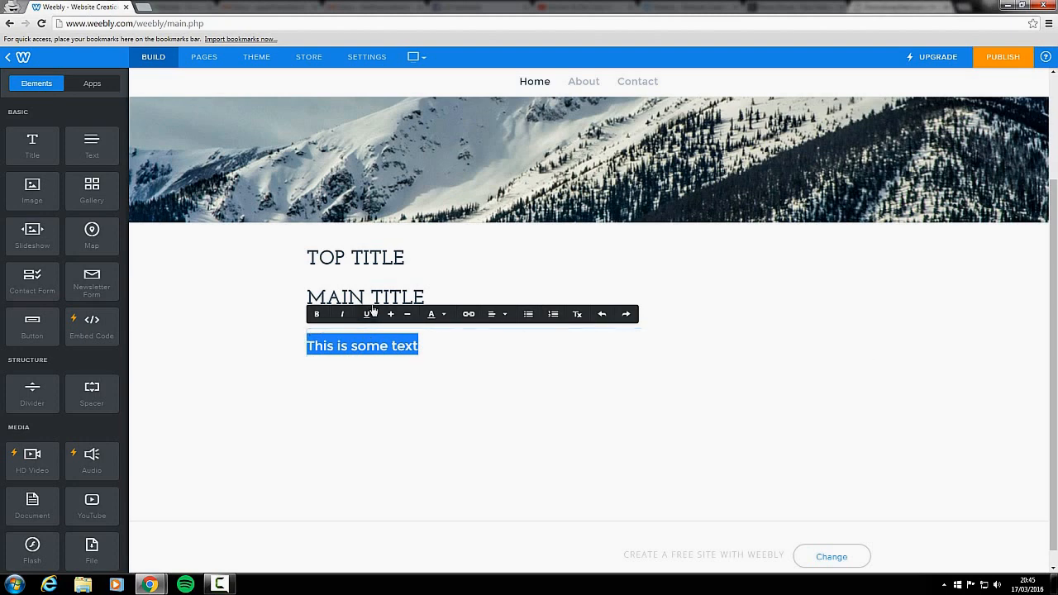
{"action": "left_click", "coordinate": [447, 349]}
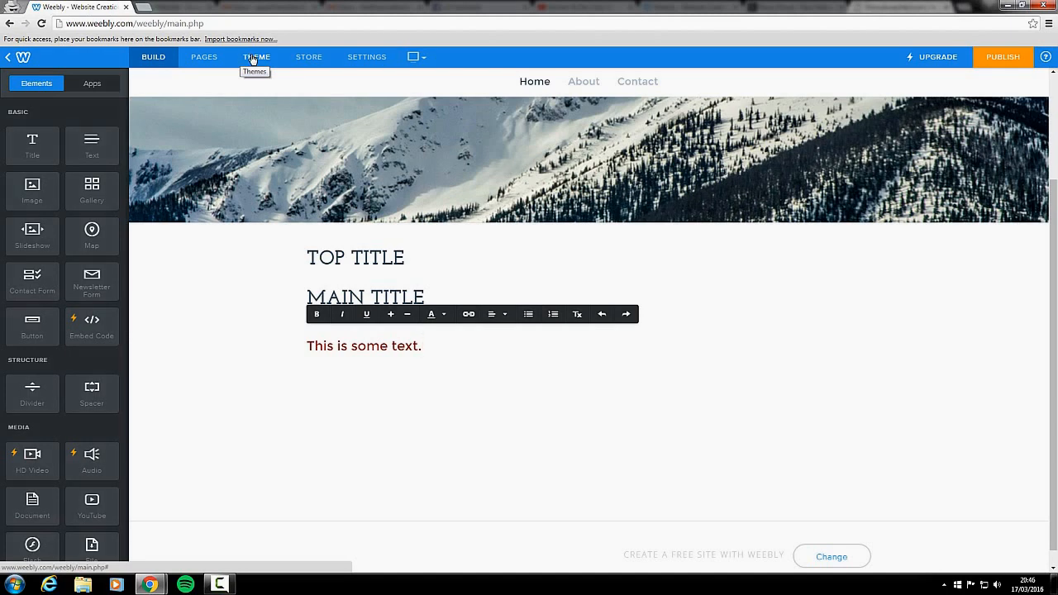
Set the theme's font for Paragraph Titles to Amaranth
{"action": "left_click", "coordinate": [253, 60]}
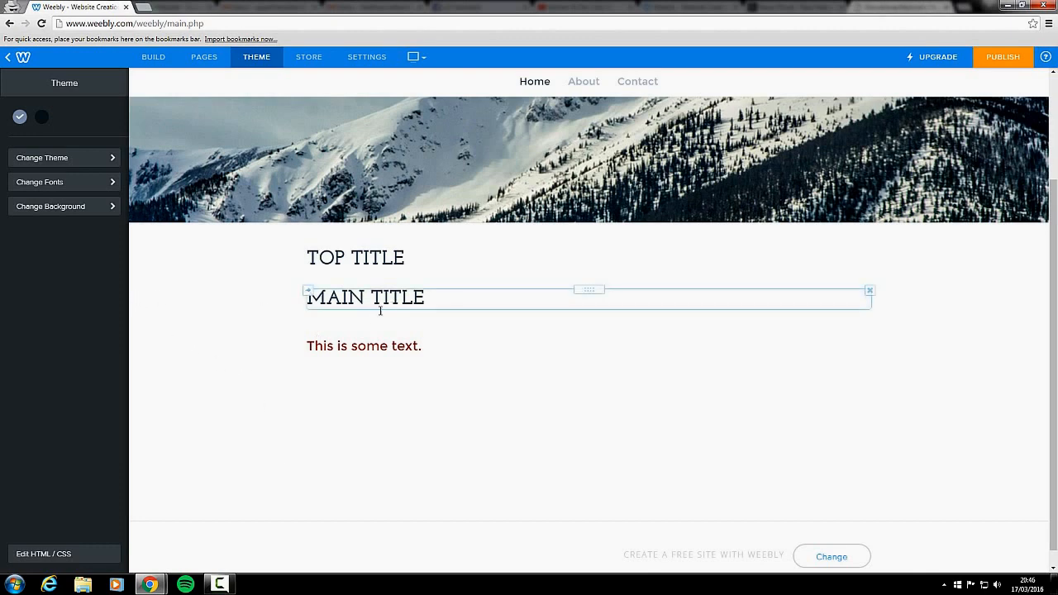
{"action": "left_click", "coordinate": [86, 181]}
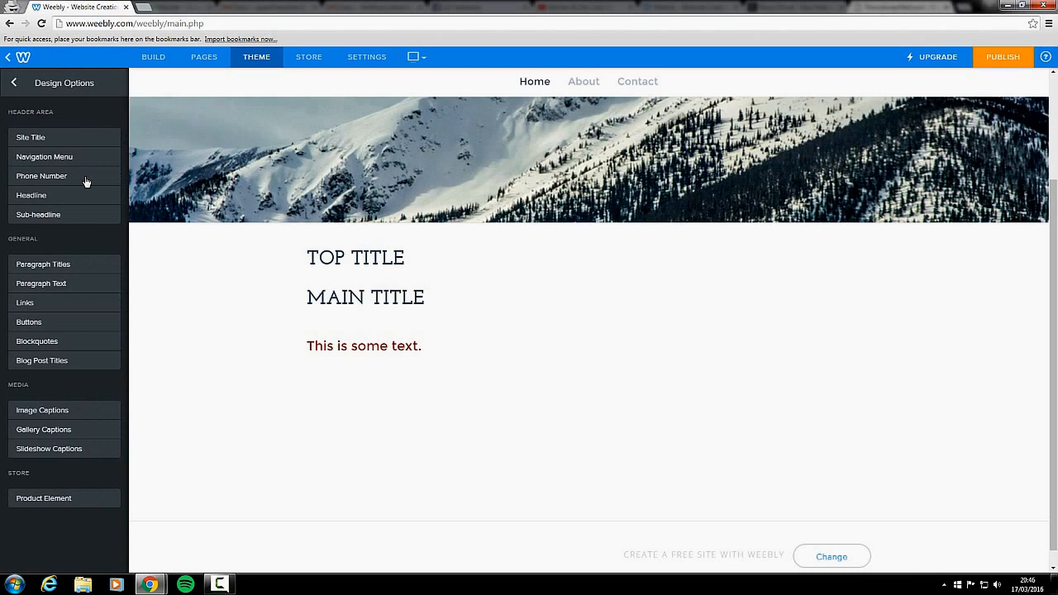
{"action": "left_click", "coordinate": [76, 273]}
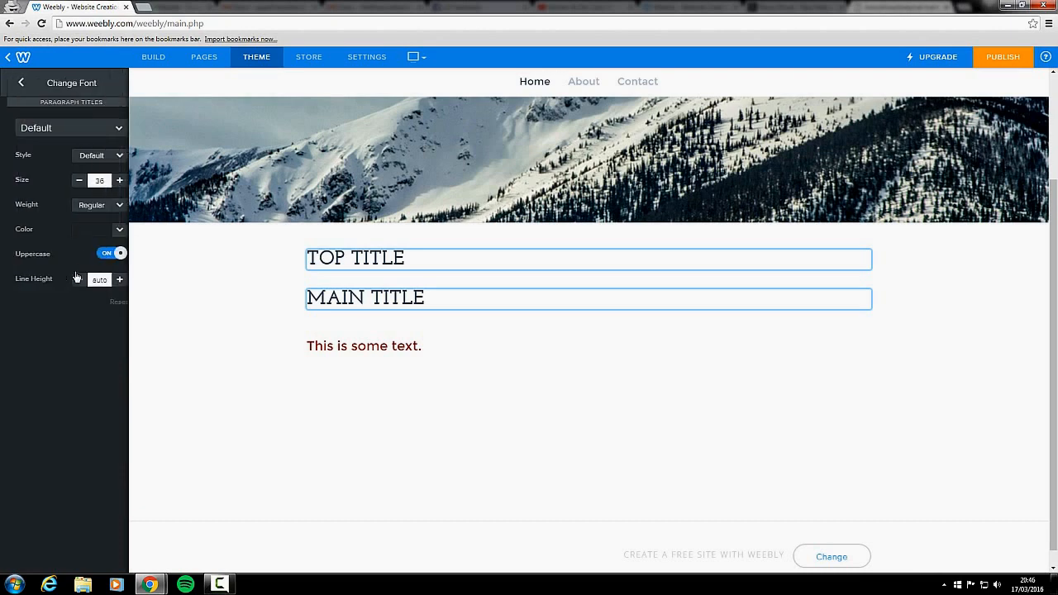
{"action": "left_click", "coordinate": [105, 130]}
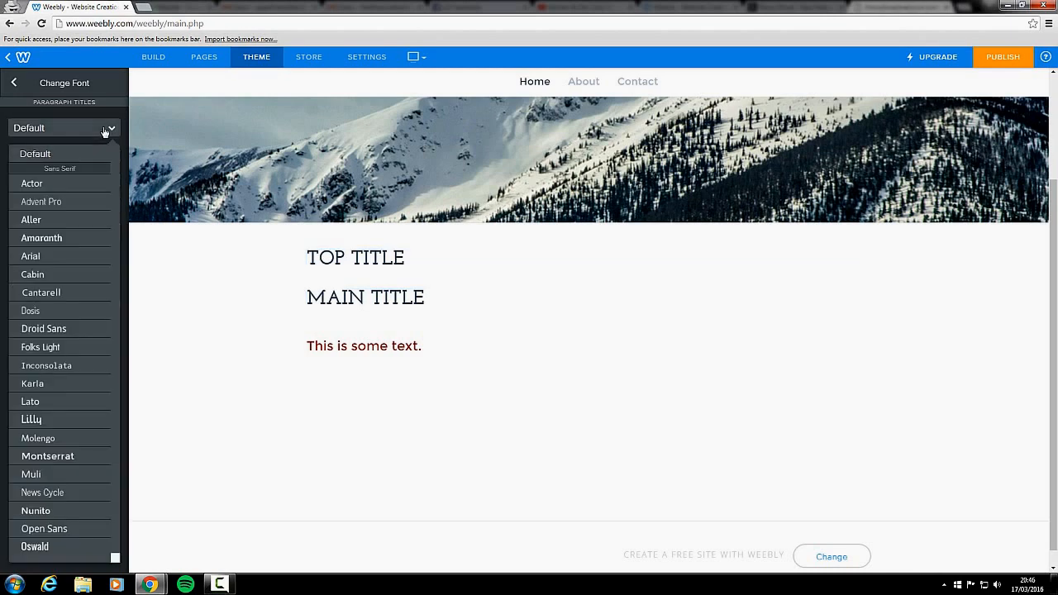
{"action": "left_click", "coordinate": [68, 238]}
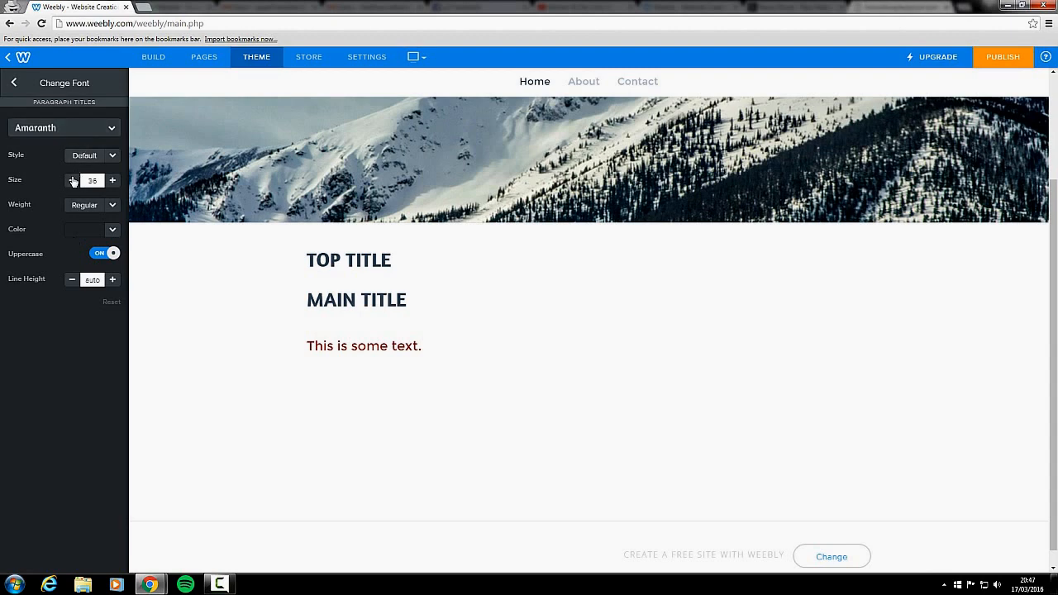
Set the Paragraph Titles font to Default and return to the main theme options
{"action": "left_click", "coordinate": [93, 129]}
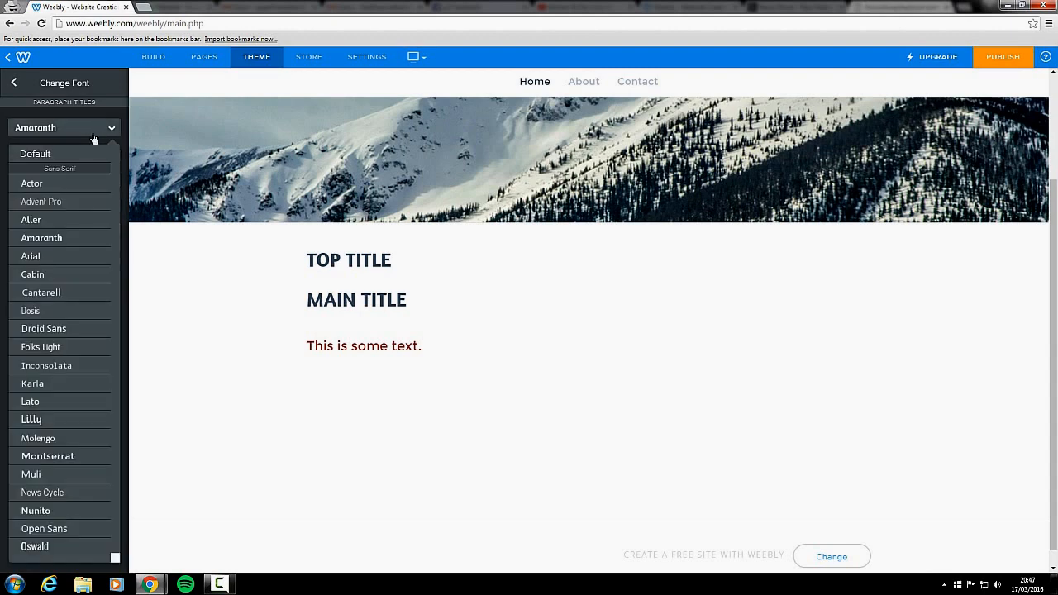
{"action": "left_click", "coordinate": [77, 153]}
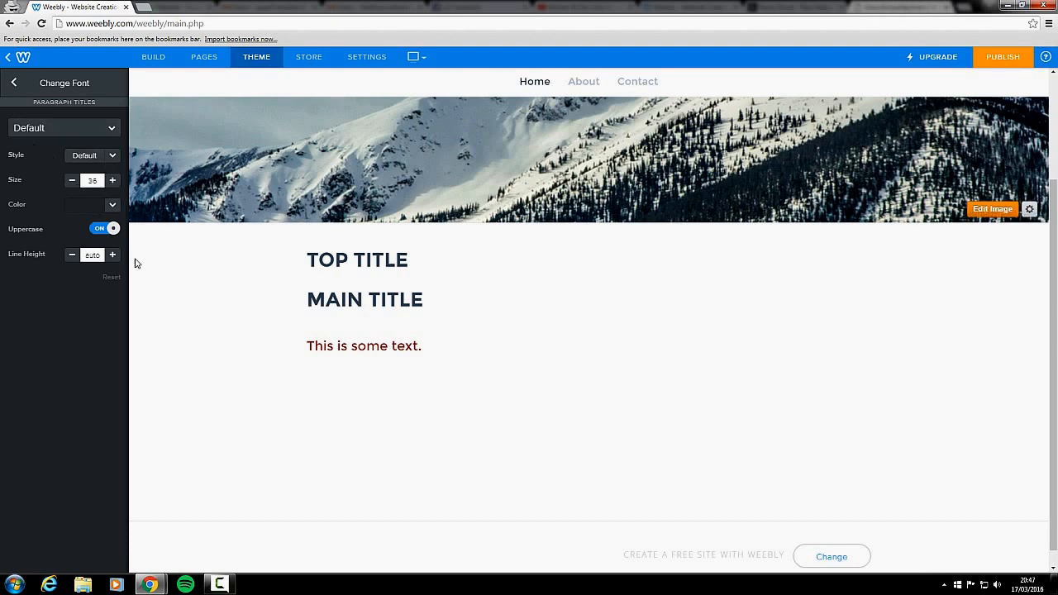
{"action": "left_click", "coordinate": [13, 85]}
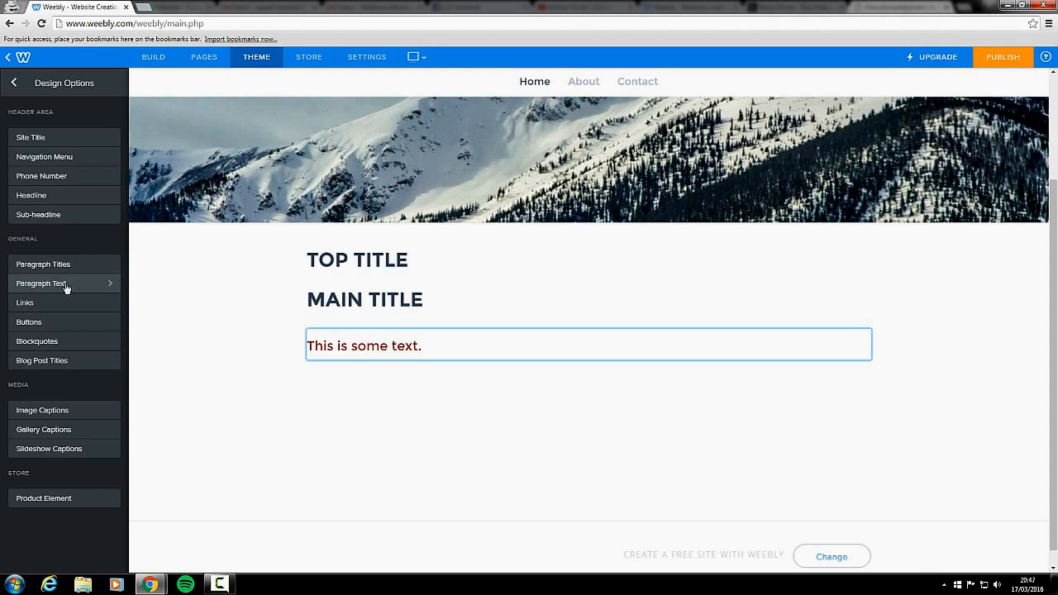
{"action": "left_click", "coordinate": [66, 98]}
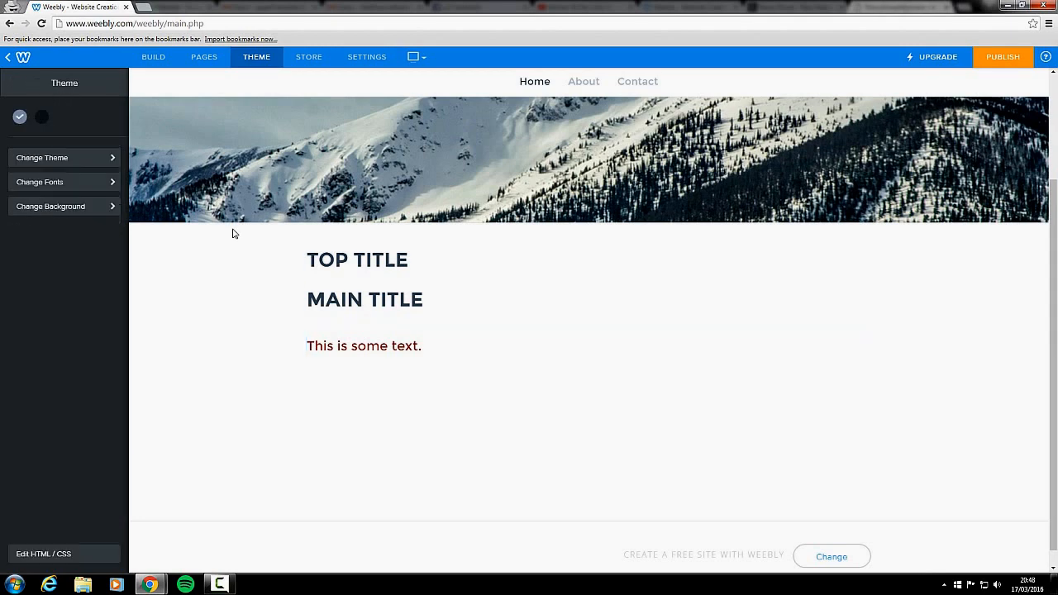